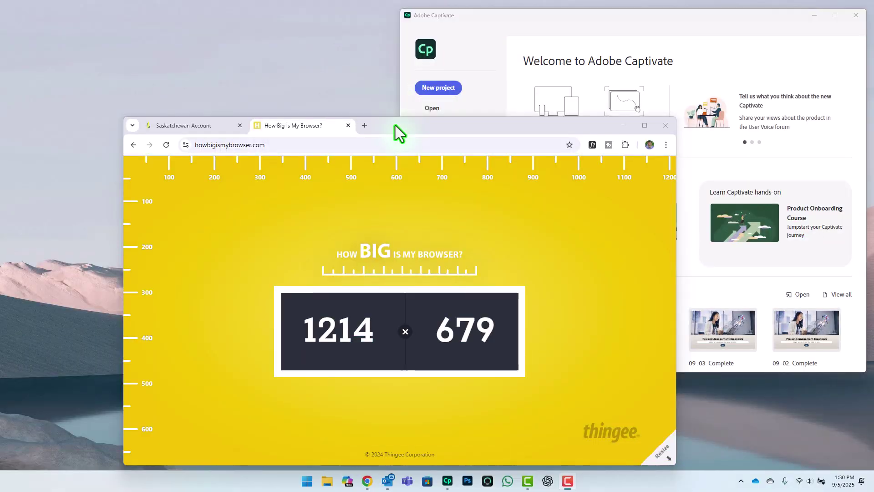
Step: Move and resize the Chrome window until howbigismybrowser.com reports 1366 × 768
drag(396, 125, 561, 27)
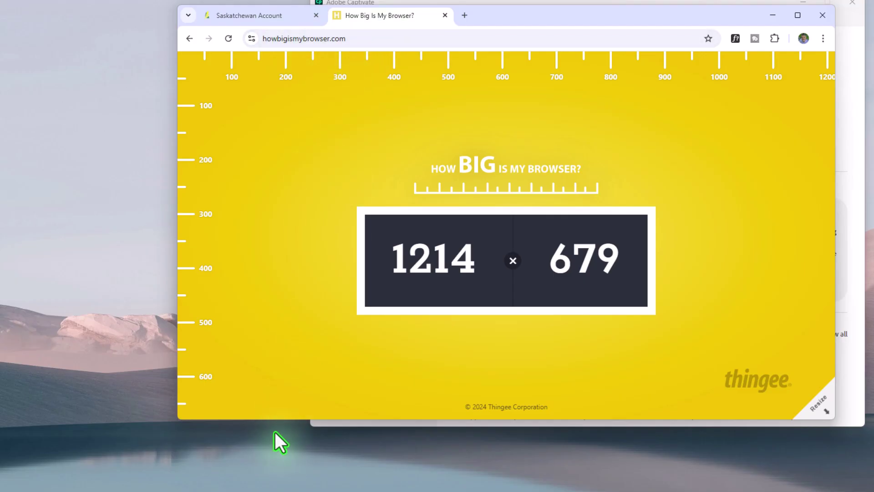
drag(272, 419, 276, 467)
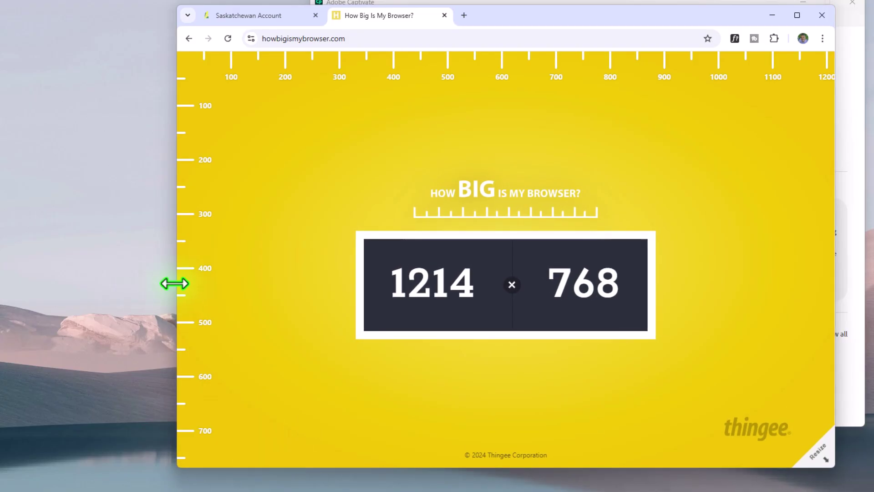
drag(173, 283, 95, 270)
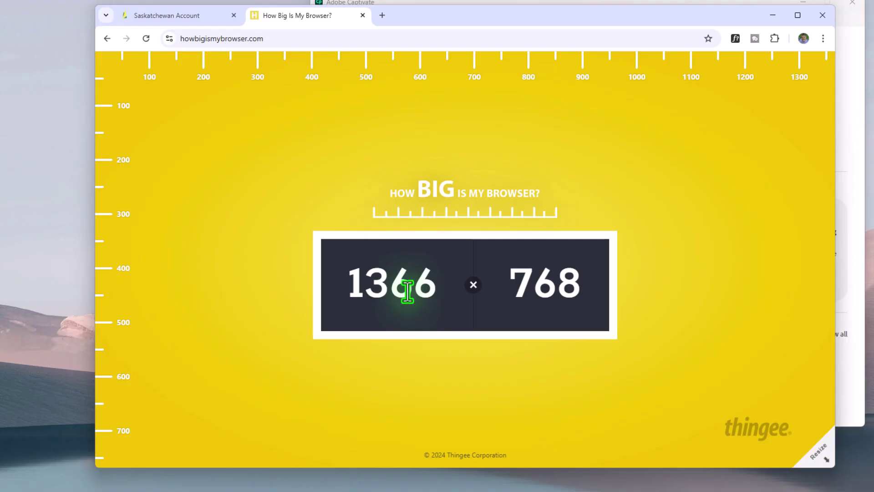
click(43, 38)
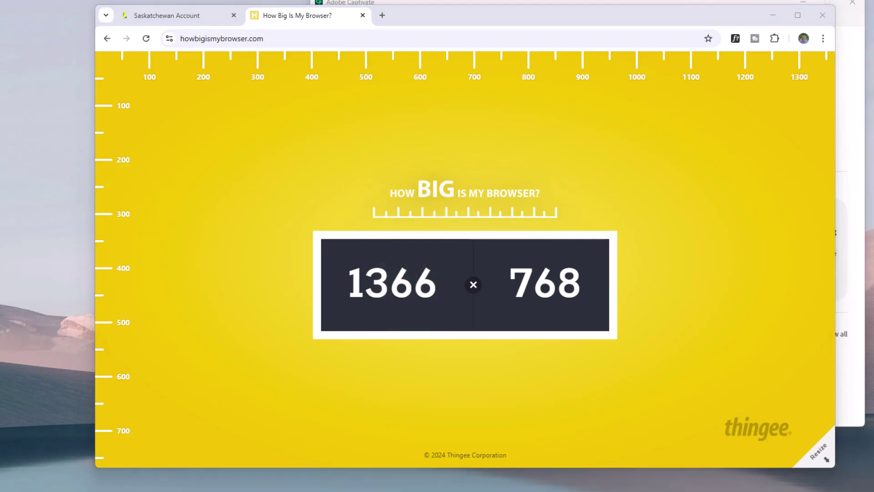
Step: Show the Saskatchewan Account login tab and start a new Captivate simulation over it
click(193, 17)
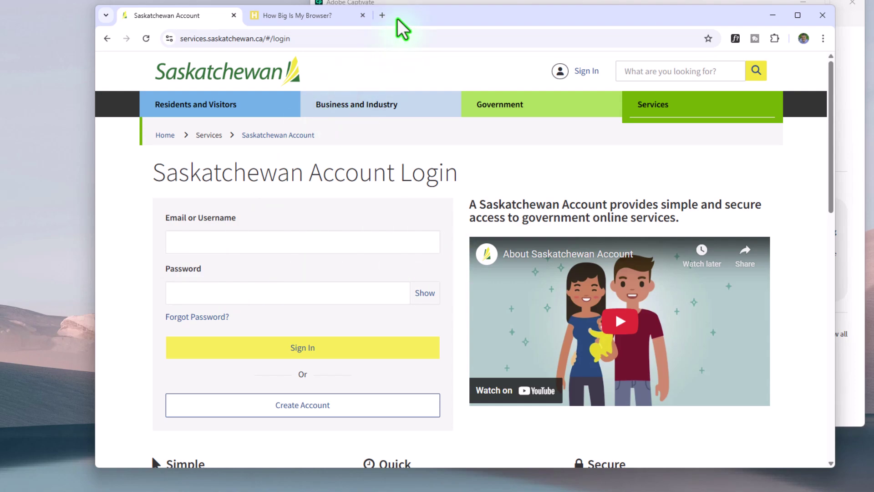
click(429, 2)
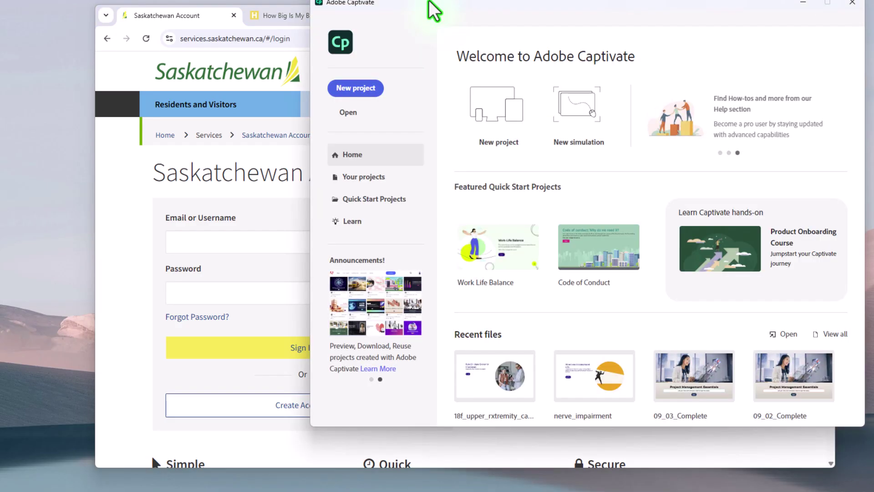
click(575, 103)
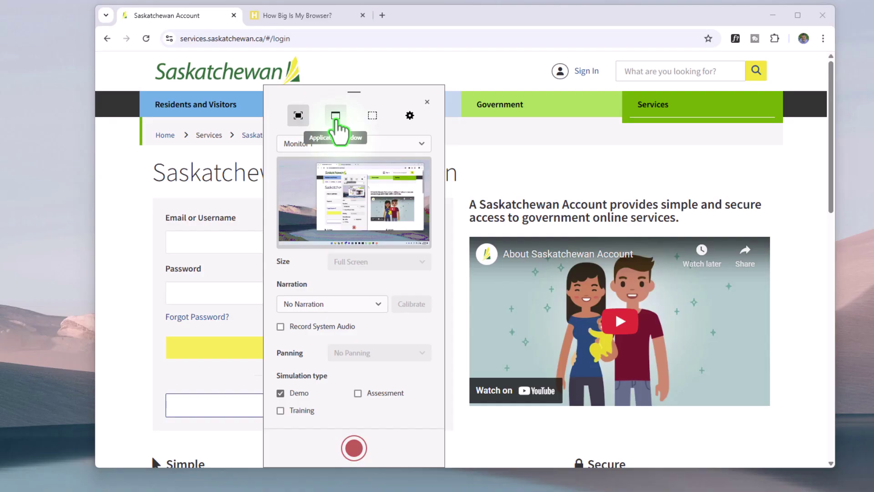
Step: Set the capture to the Google Chrome application window instead of the full screen
click(336, 117)
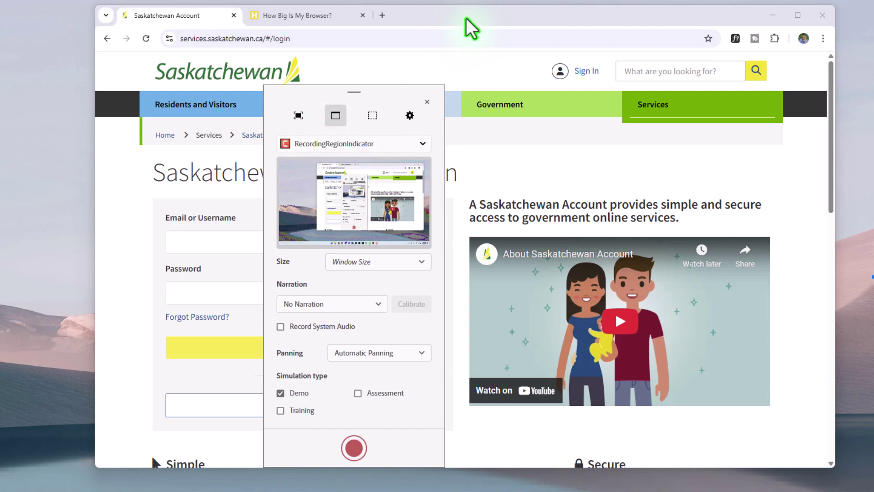
click(344, 144)
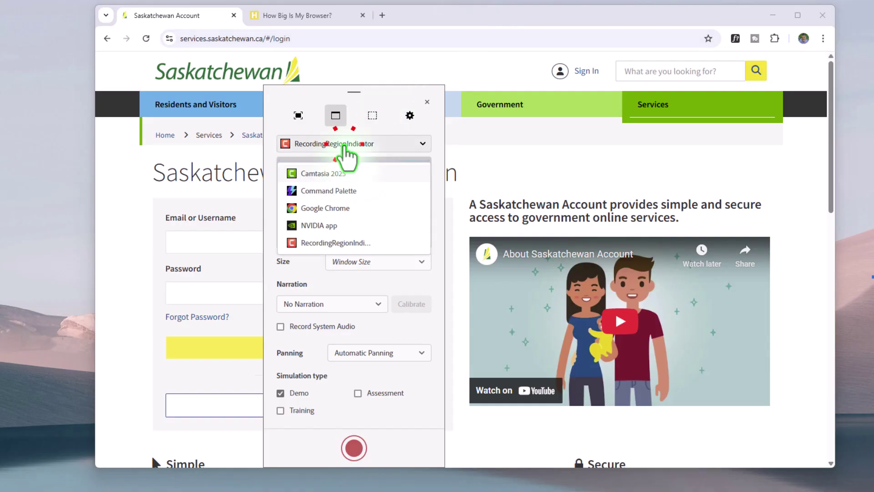
click(329, 208)
click(367, 261)
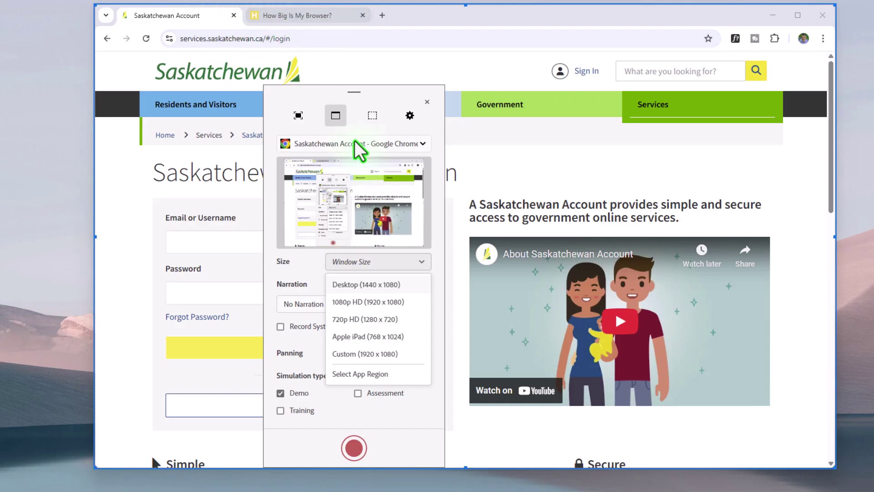
Step: Capture the selected Chrome app region with No Panning, recording as Training instead of Demo
click(352, 374)
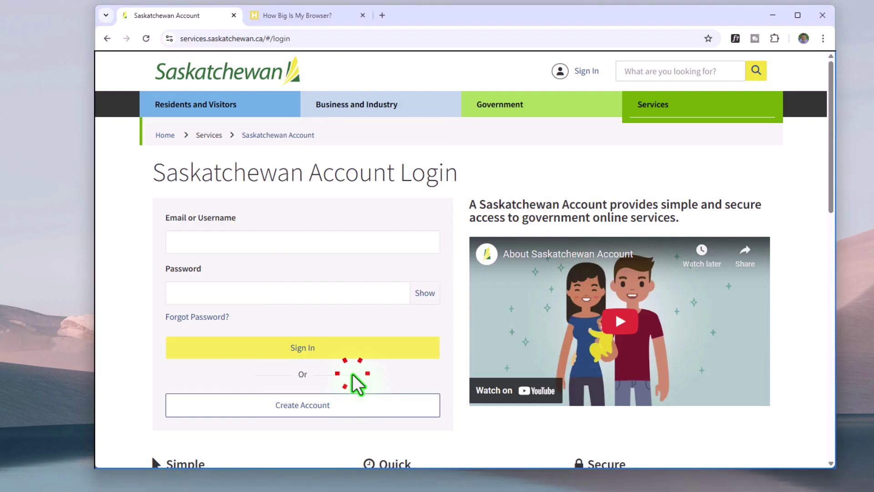
click(444, 69)
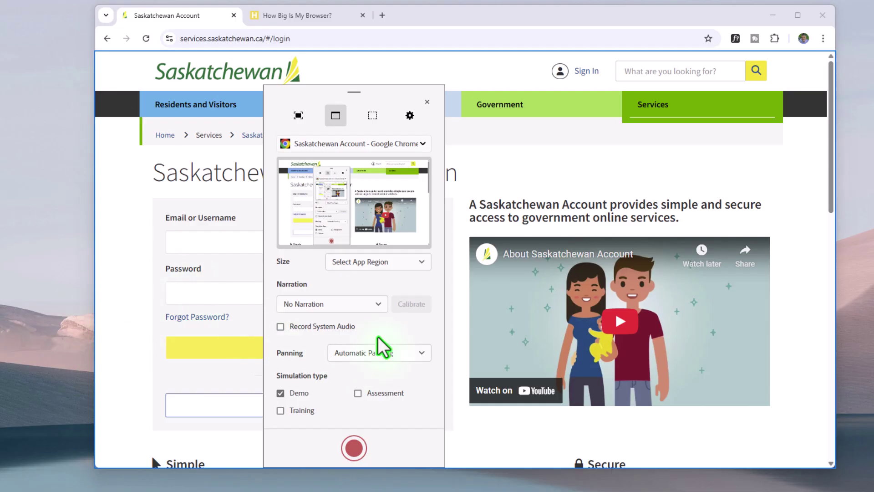
click(379, 354)
click(373, 372)
click(280, 411)
click(280, 393)
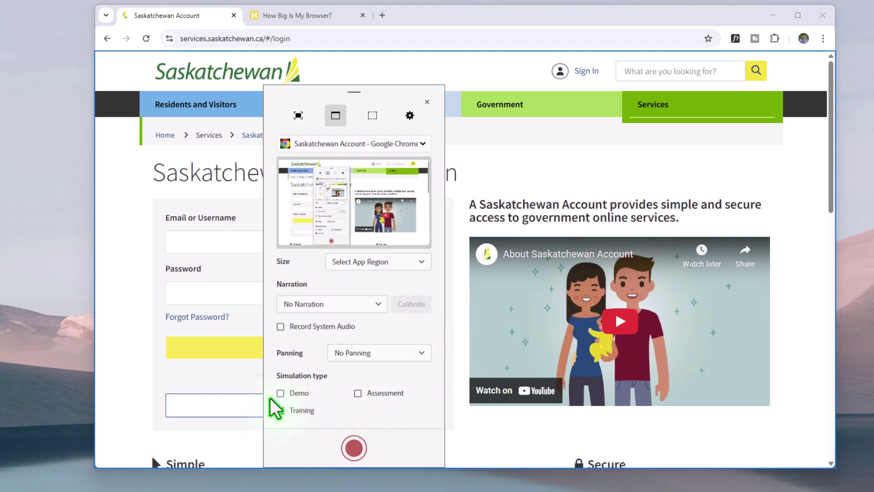
click(278, 408)
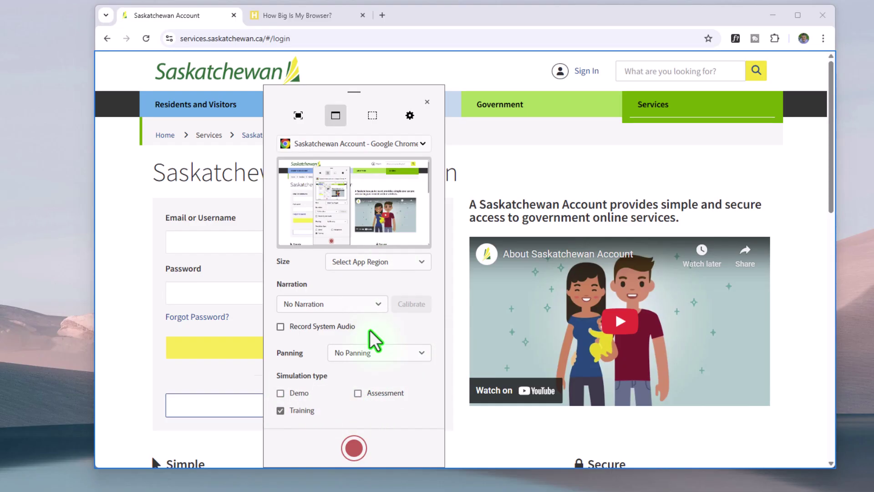
Step: Start recording the Training simulation of the login page
click(353, 448)
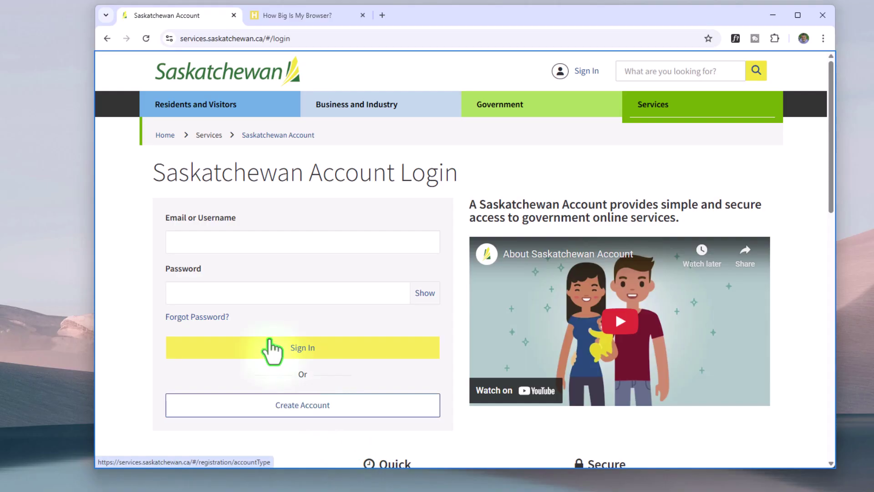
Step: Enter the username and the account password in the login form and click Sign In
click(217, 247)
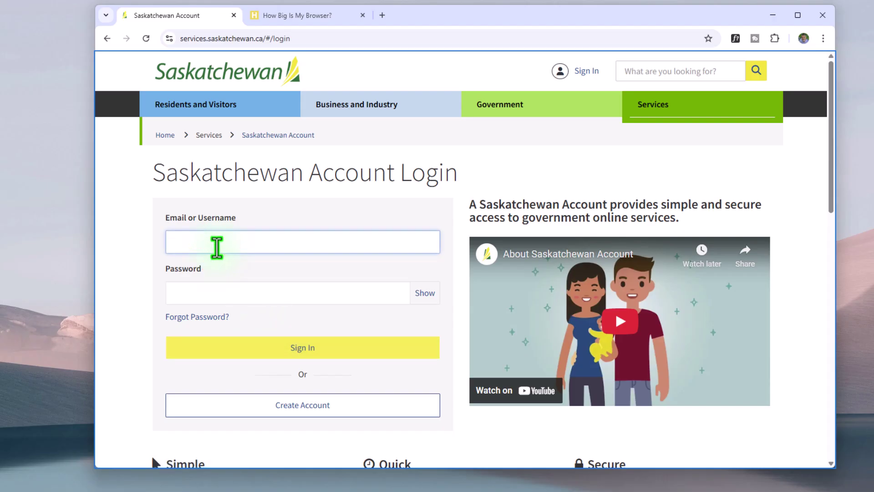
click(218, 292)
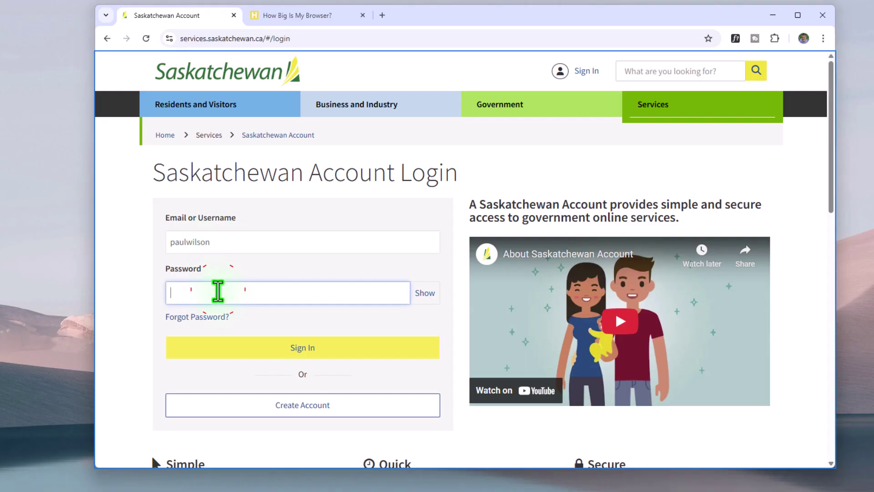
text(********)
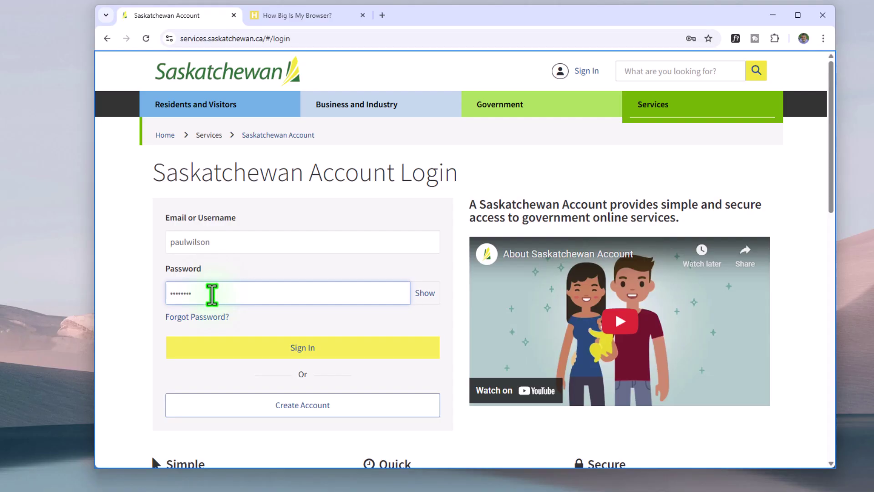
click(300, 355)
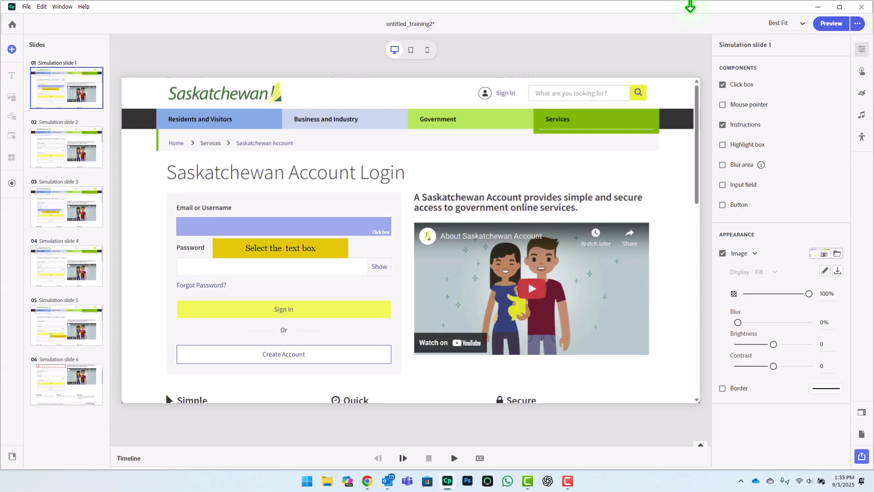
Step: Close the Chrome window and bring the Captivate project back to the front
click(817, 6)
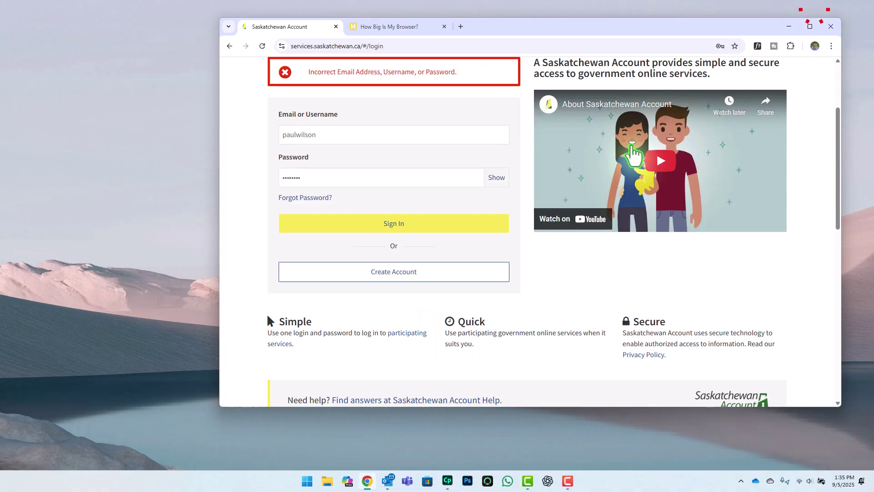
click(832, 27)
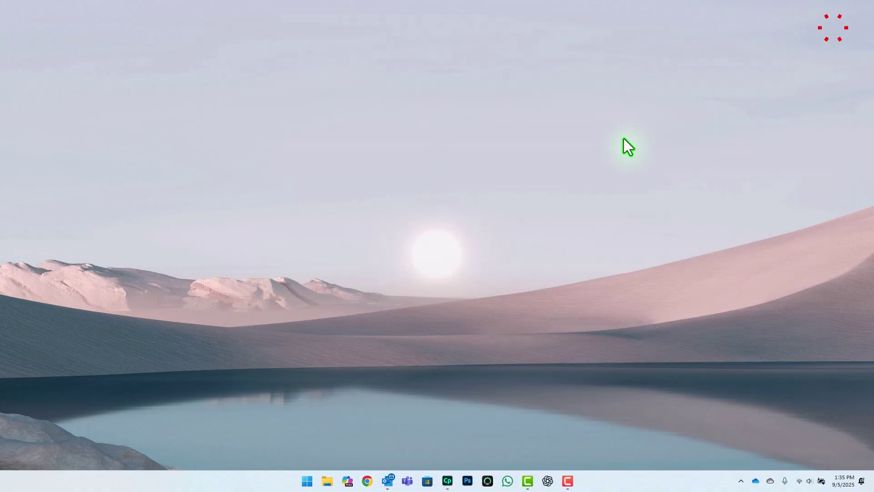
click(447, 481)
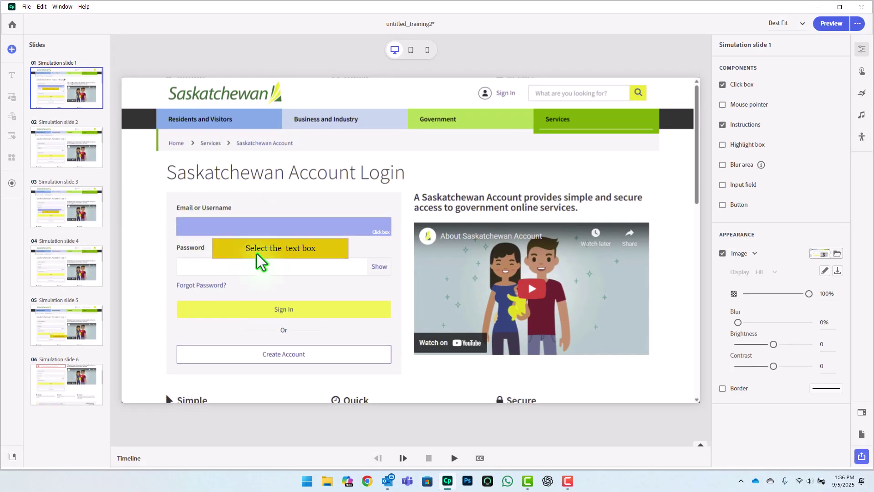
Step: Insert a bold 'Email or Username' into slide 1's caption and widen it to one line
drag(267, 256, 362, 286)
double_click(371, 285)
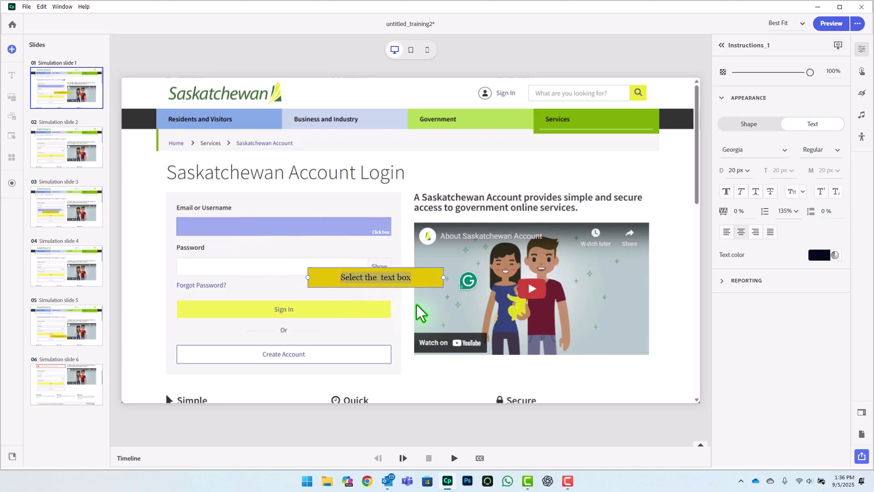
key(Left)
key(Right)
key(Right)
key(Right)
key(Right)
key(Right)
text(Email)
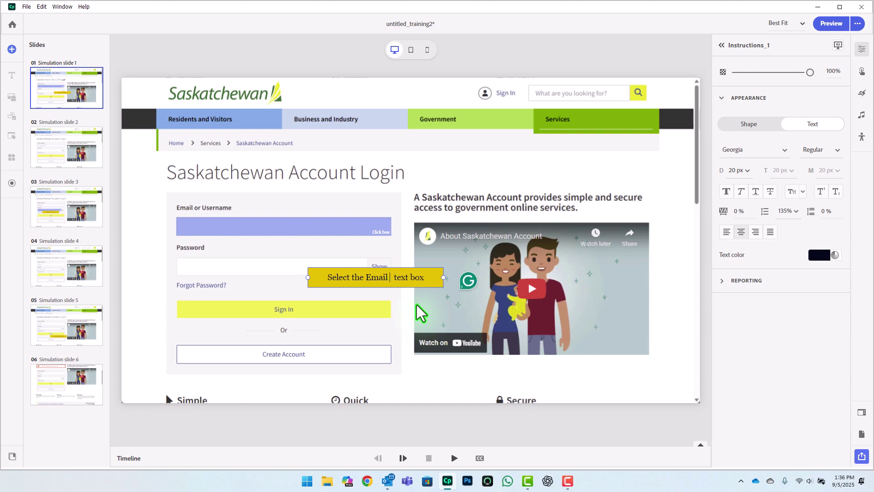
text( or Username)
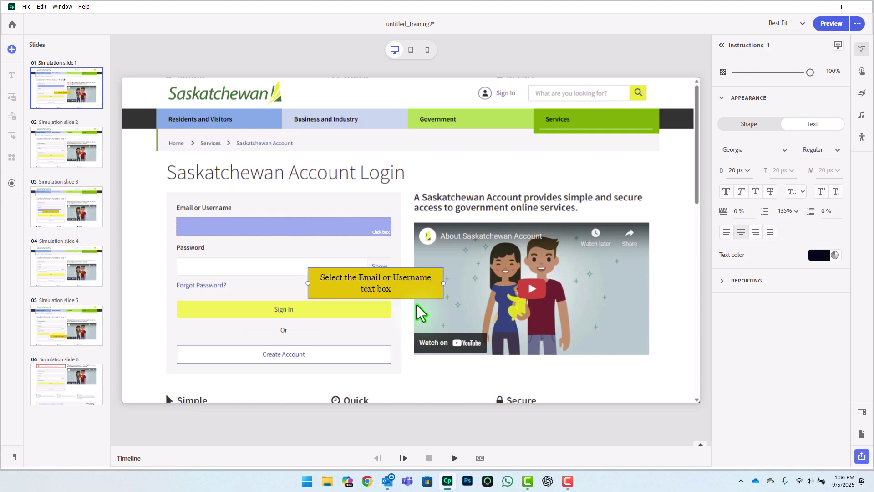
key(shift+Left)
key(shift+Left)
key(shift+Left)
key(shift+Left)
key(shift+Left)
key(shift+Left)
key(shift+Left)
key(shift+Left)
key(shift+Left)
key(shift+Left)
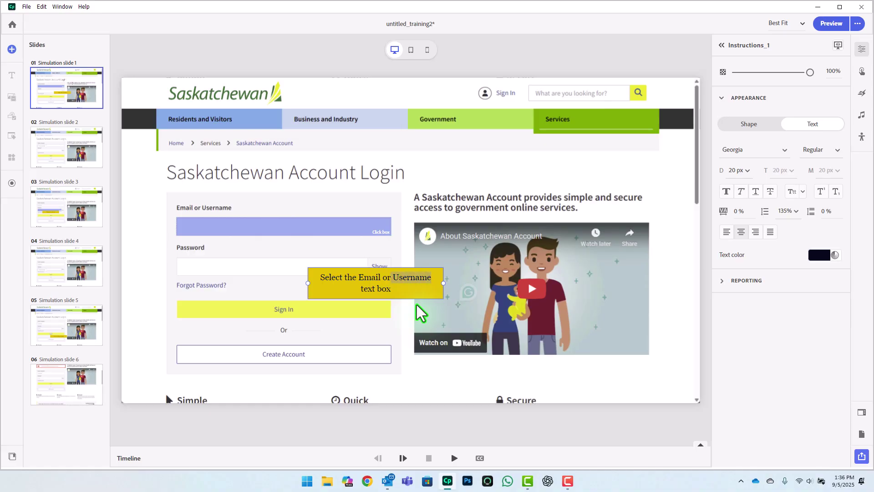
key(shift+Left)
key(shift+Left)
key(shift+Left)
key(shift+Left)
key(shift+Left)
key(shift+Left)
key(shift+Left)
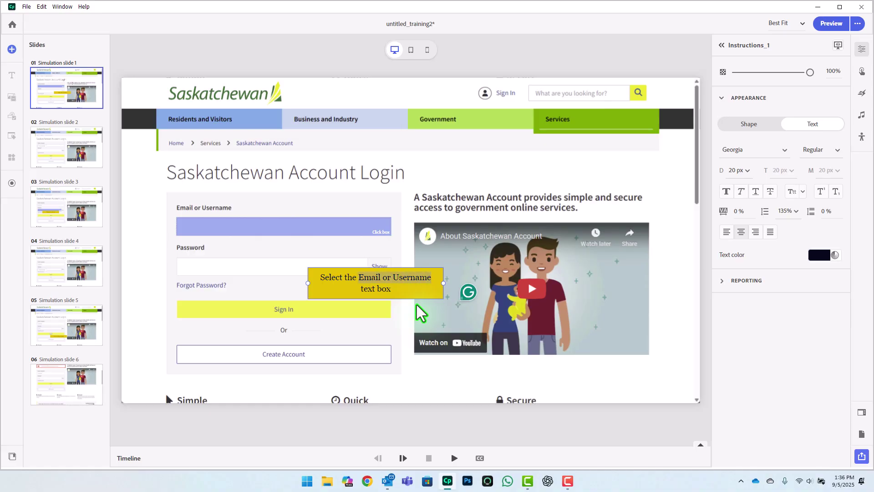
click(727, 192)
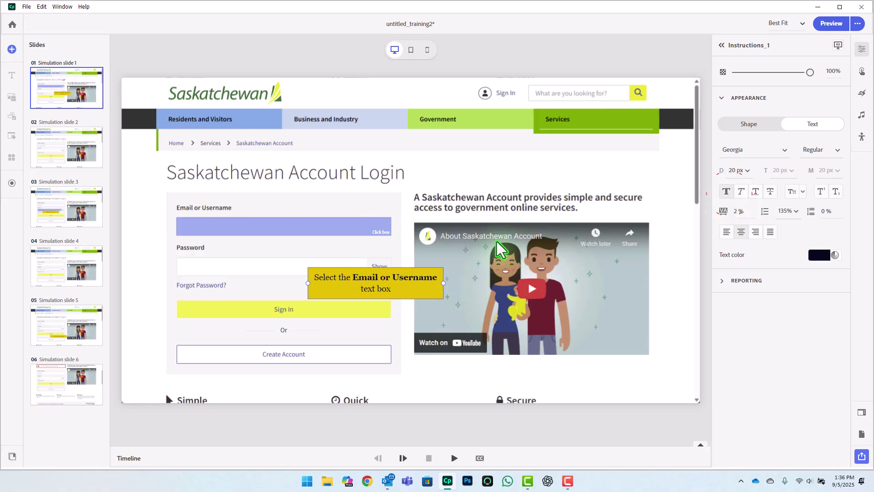
drag(444, 283, 300, 190)
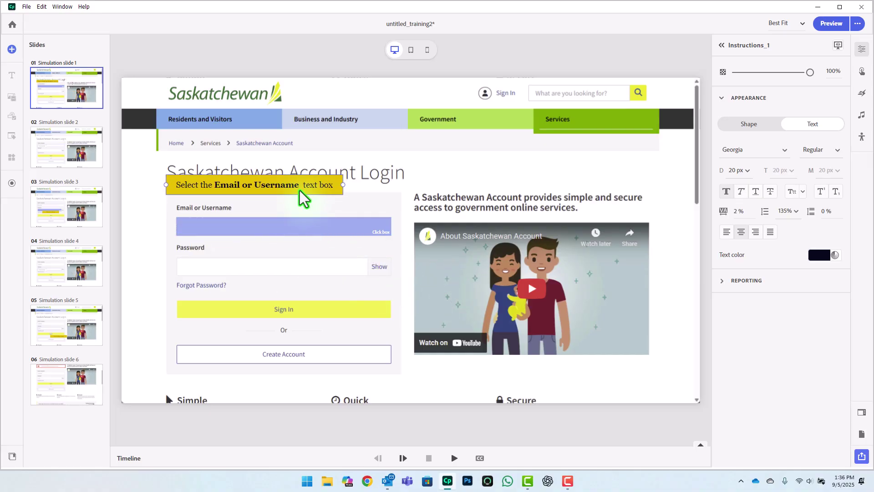
double_click(298, 185)
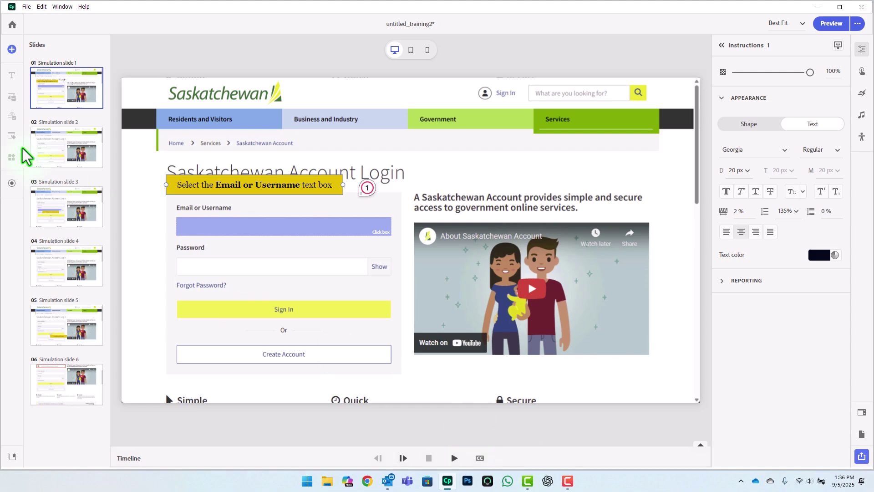
Step: Move slide 2's username input text box up above the Email field
click(80, 151)
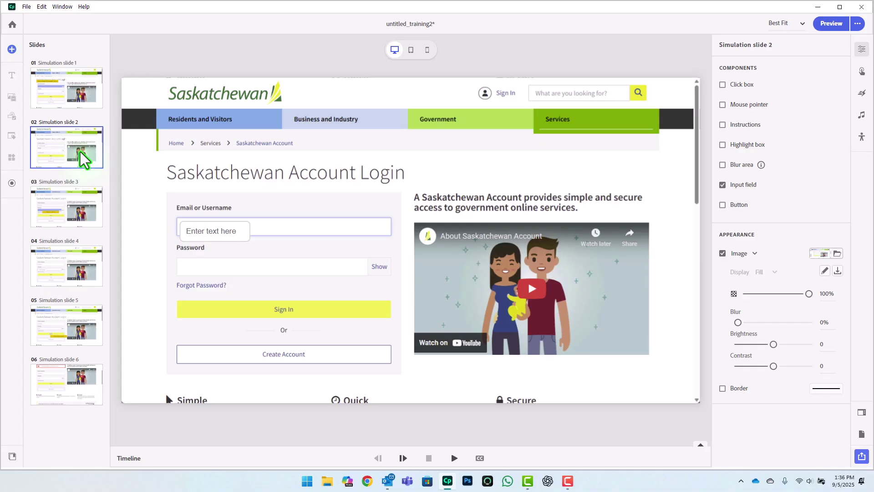
click(234, 228)
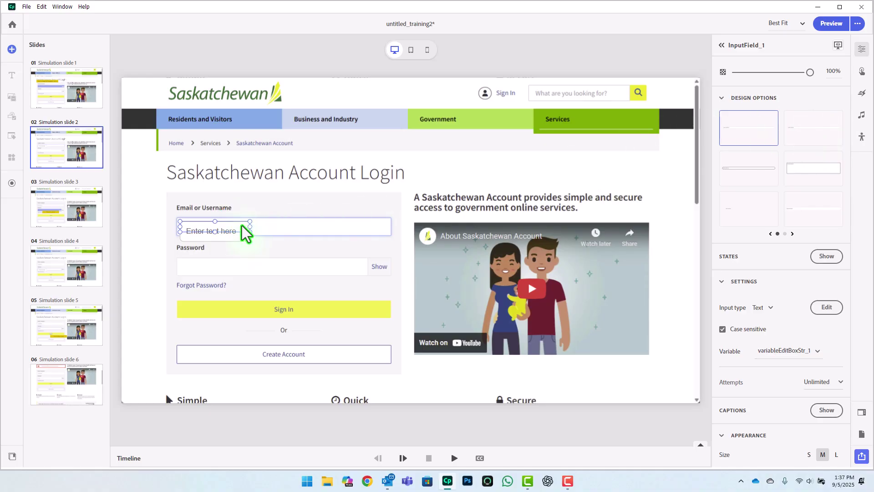
drag(230, 228, 320, 206)
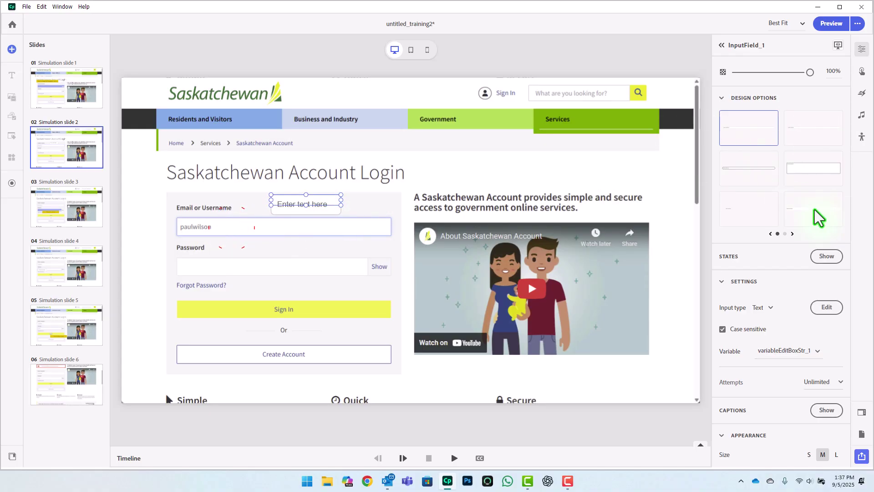
Step: Preview several Design Options presets, then restore the field's original first style
click(811, 124)
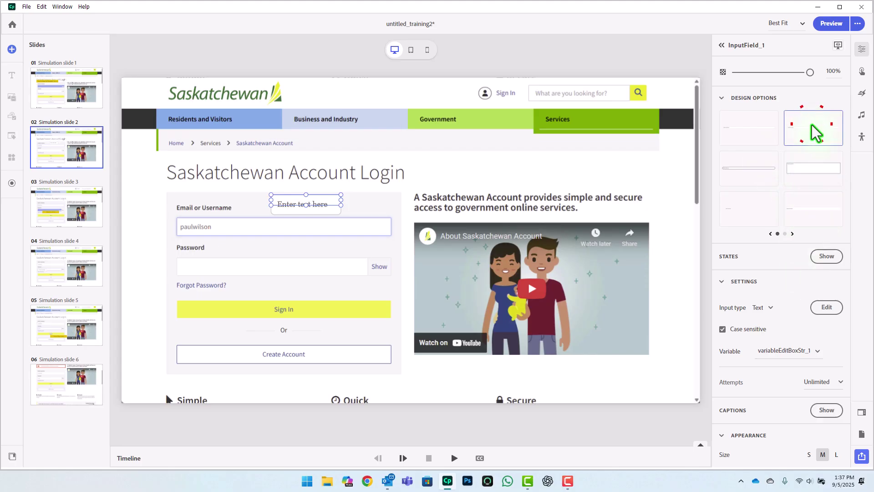
click(736, 164)
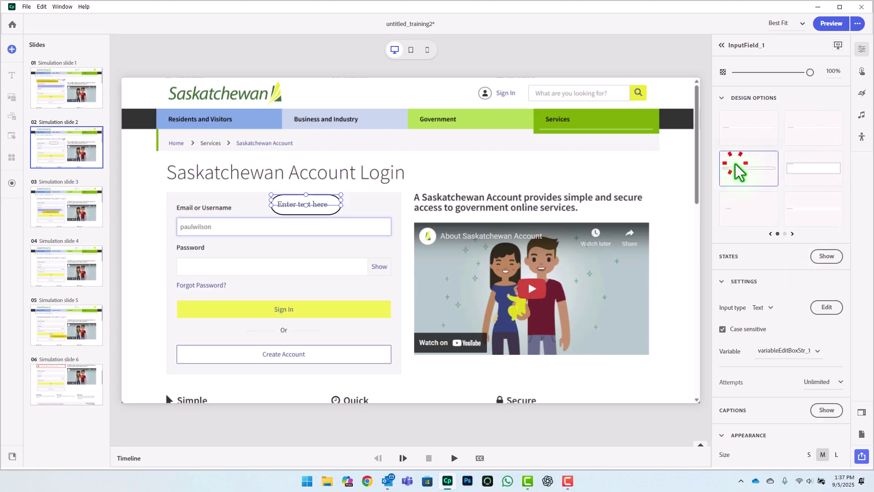
click(805, 166)
click(802, 205)
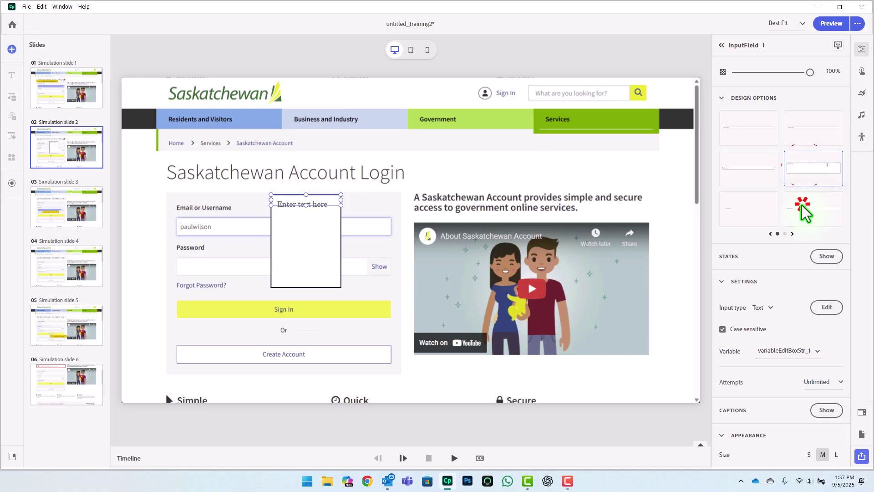
click(723, 210)
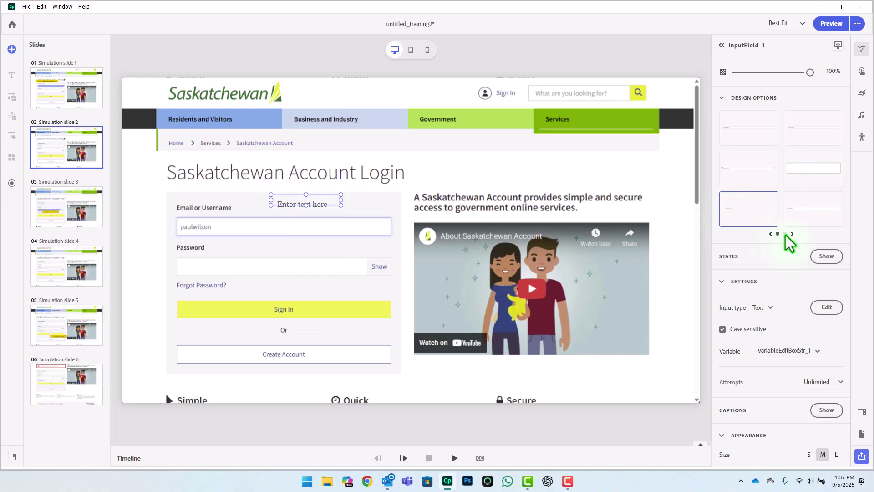
click(785, 233)
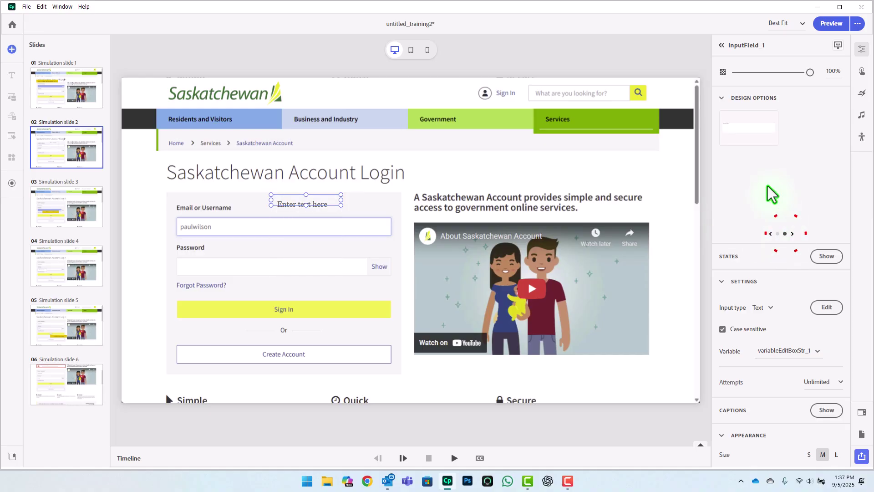
click(746, 131)
click(778, 234)
click(763, 260)
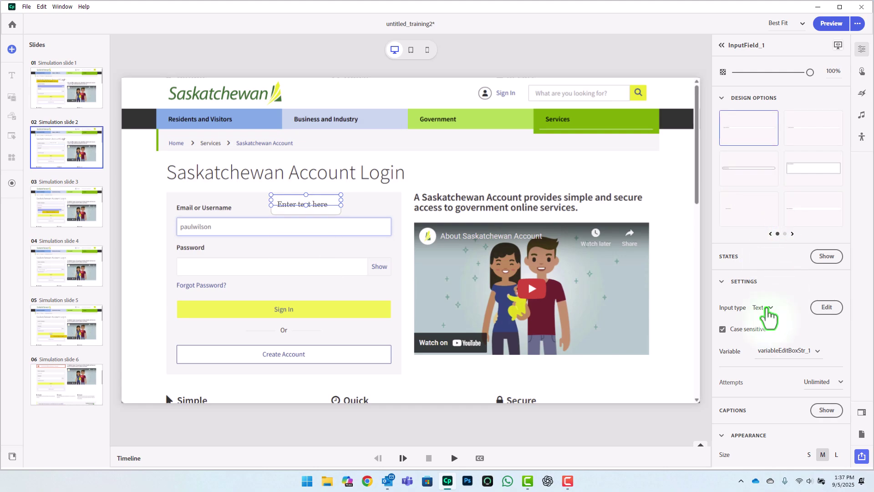
click(825, 307)
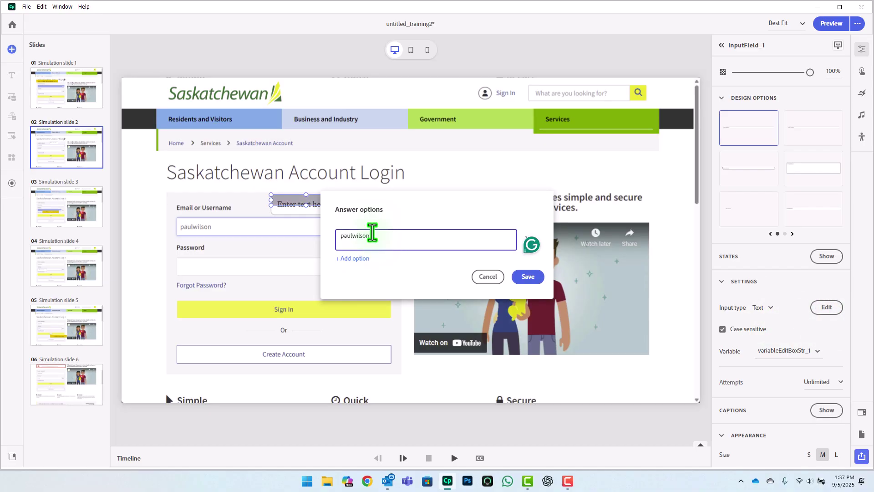
click(528, 277)
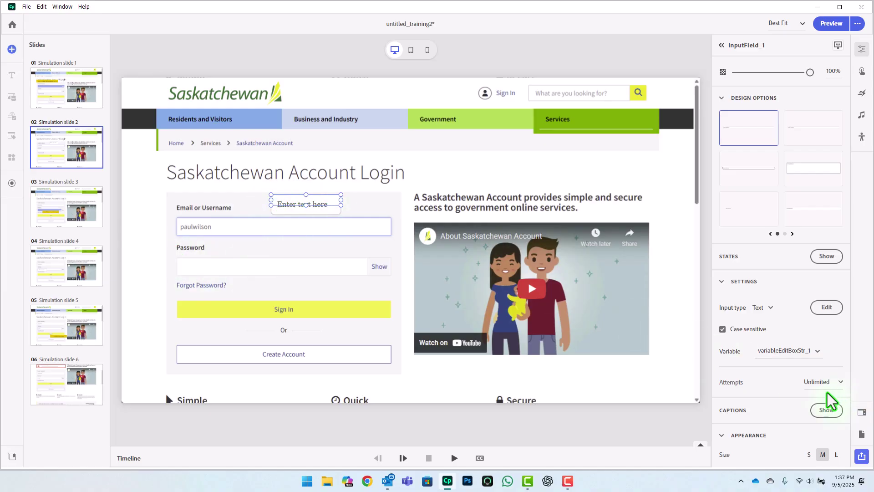
Step: Turn off the input field's placeholder text and set its size to S
scroll(815, 364, down, 3)
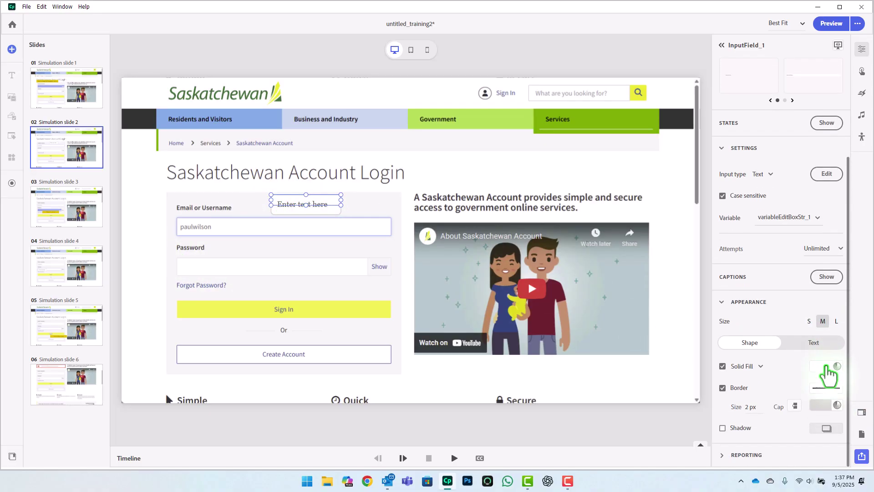
click(813, 342)
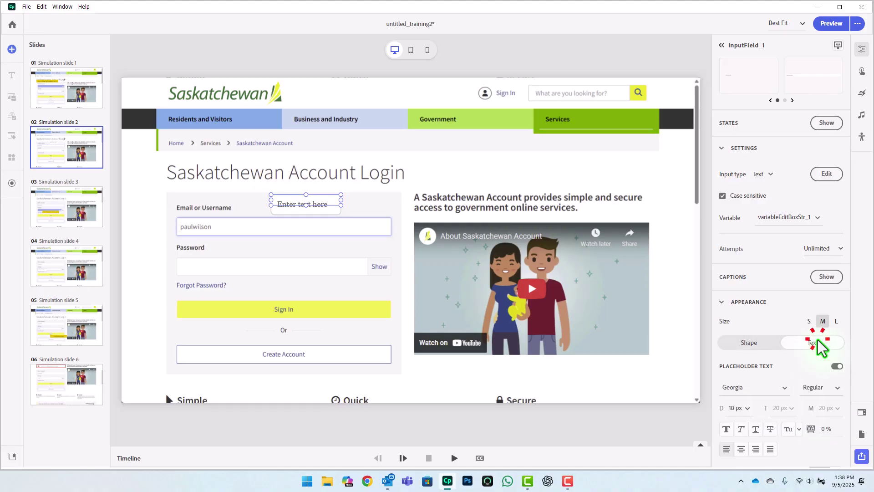
click(835, 367)
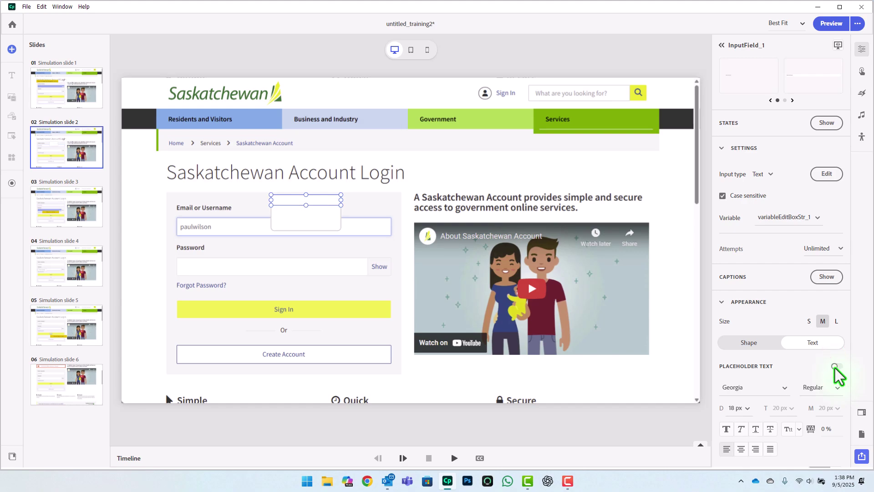
click(808, 321)
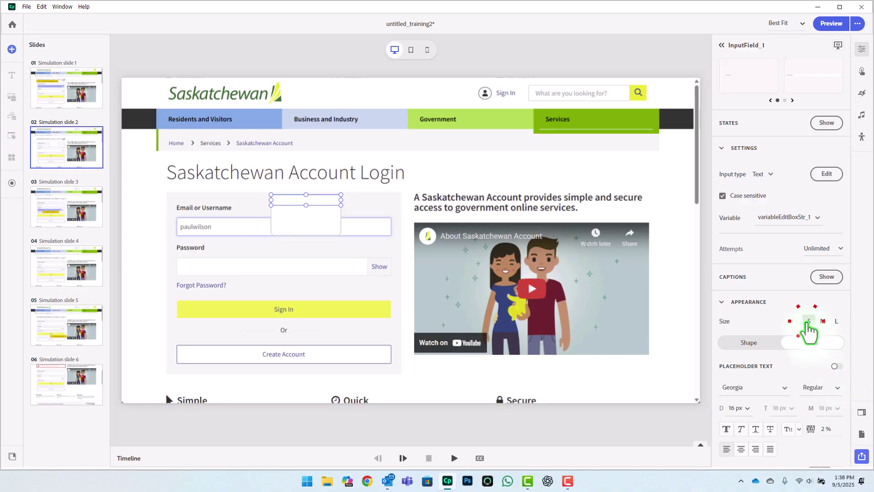
click(822, 321)
click(836, 321)
click(809, 321)
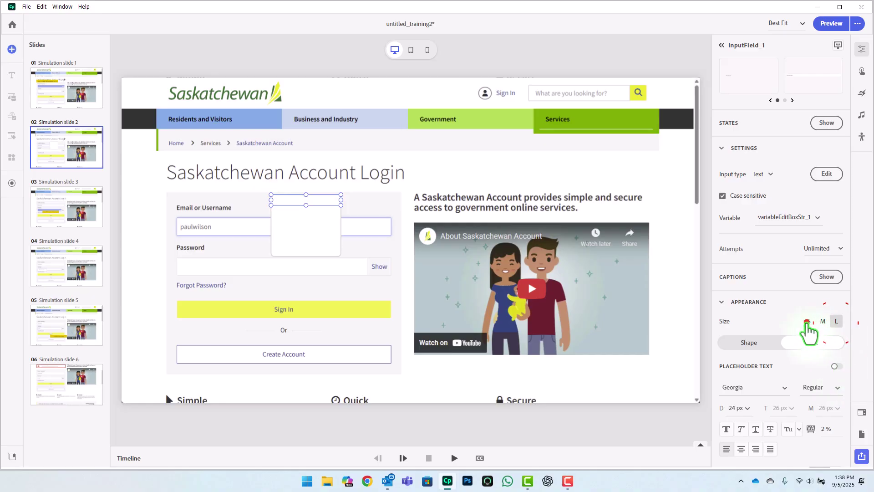
Step: Drag and widen the input box to cover the Email or Username field
click(305, 207)
drag(297, 204, 237, 227)
drag(249, 225, 391, 234)
Step: Make slide 2's input field borderless, match the Email box height, and turn off case sensitivity
click(752, 344)
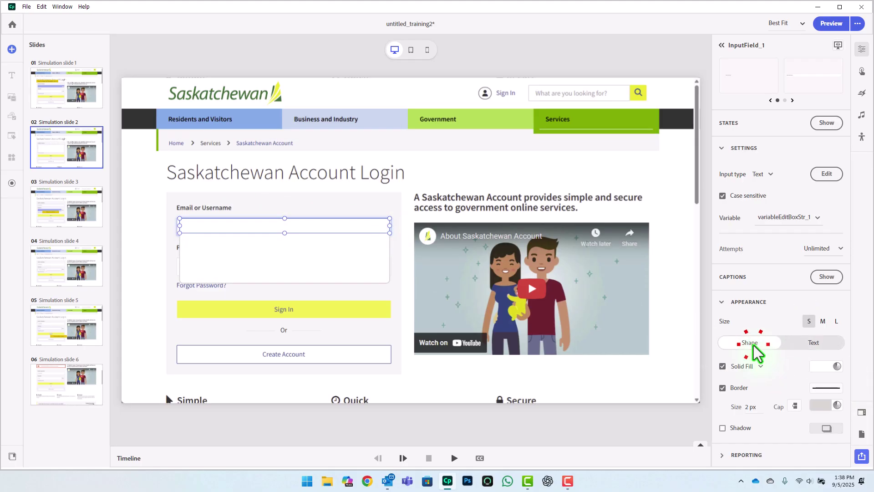
click(812, 97)
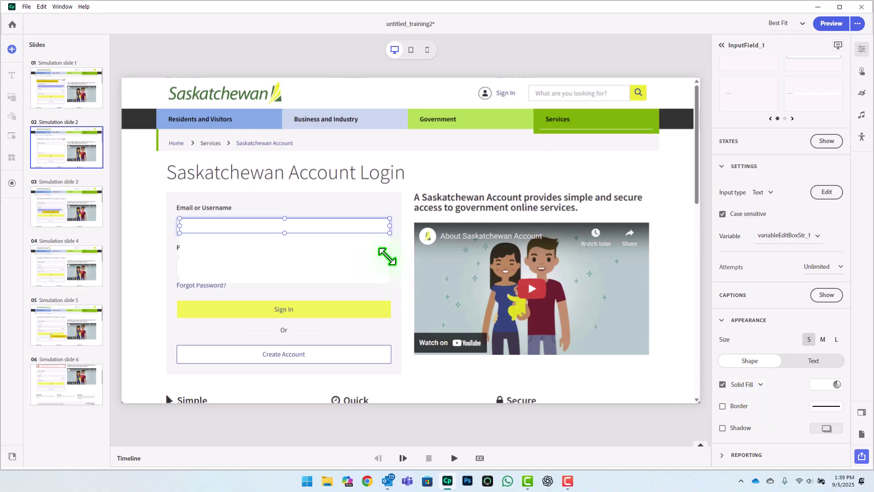
drag(384, 250, 384, 279)
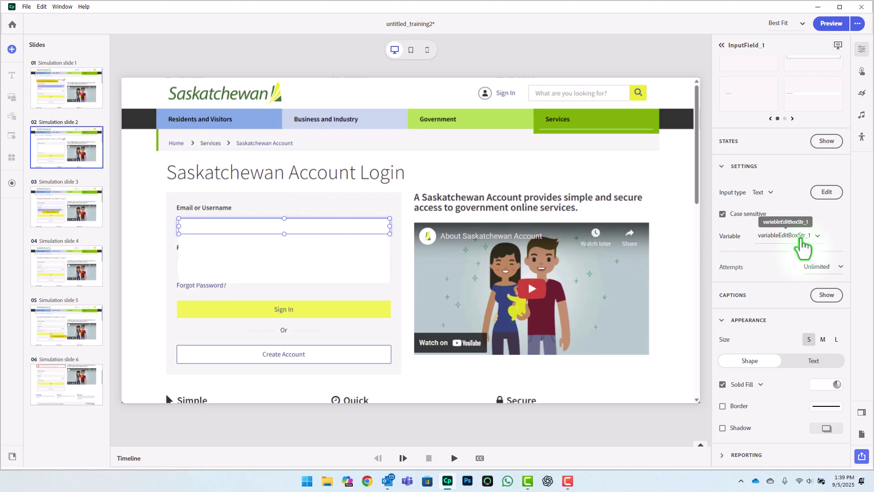
click(723, 214)
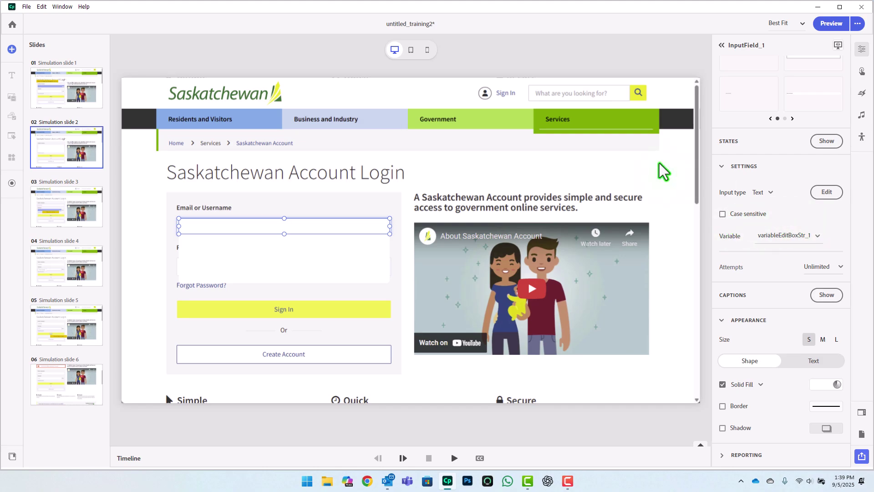
Step: Add an instruction caption to slide 2 reading 'To enter the username' followed by the username
click(610, 58)
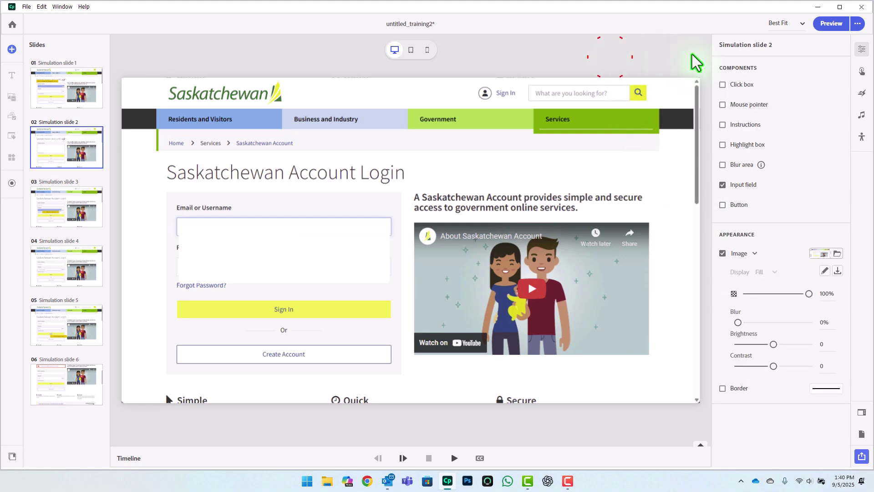
click(723, 124)
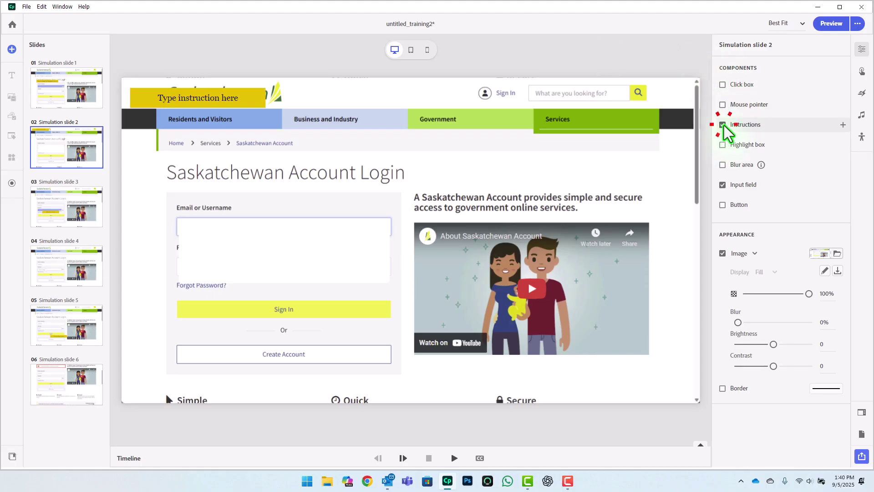
click(218, 97)
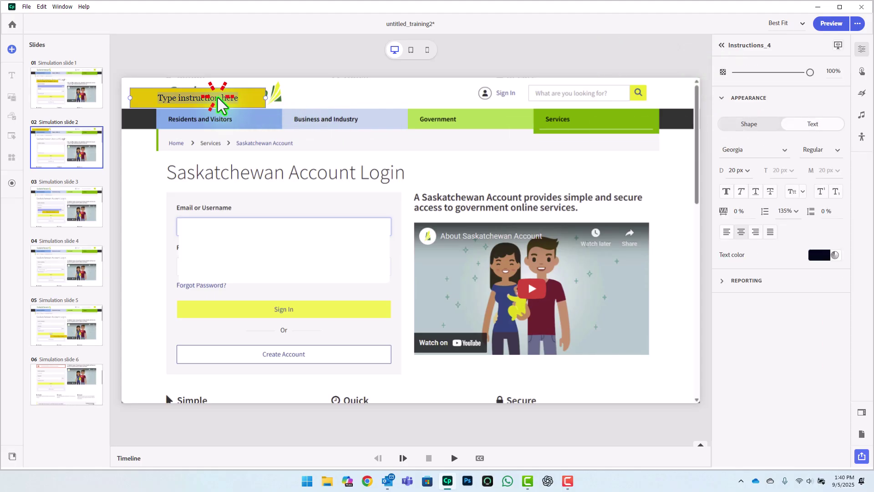
text(To)
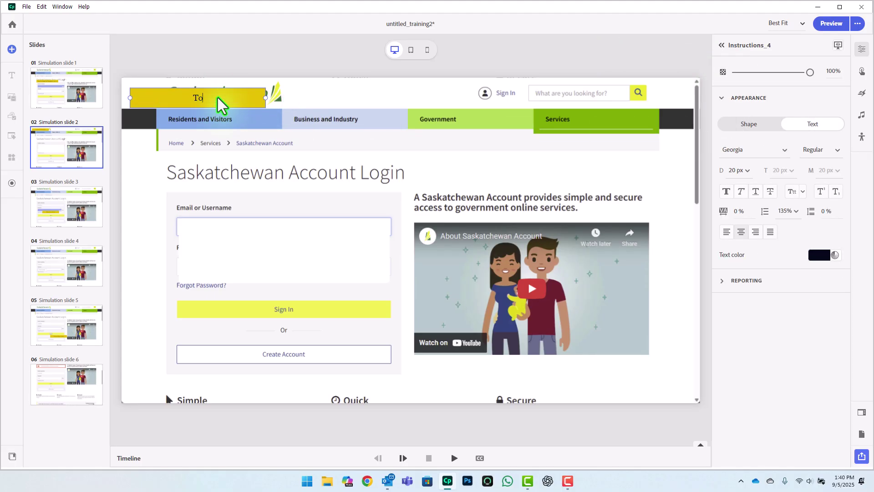
Step: Bold the username in the caption and place the caption above the Email field
click(187, 112)
drag(215, 111, 165, 109)
key(ctrl+b)
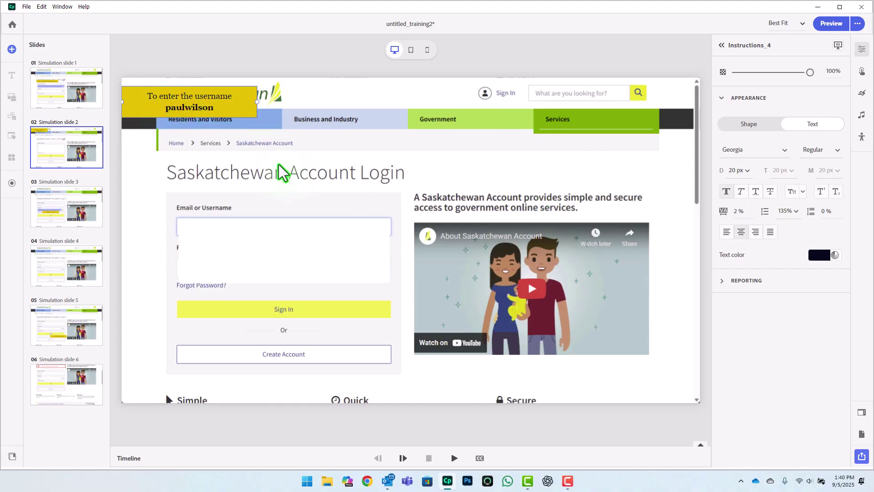
drag(240, 105, 370, 188)
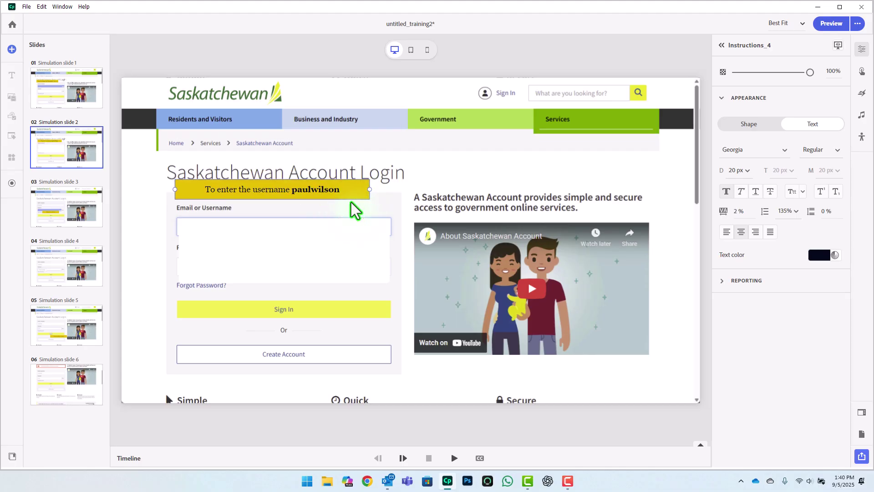
Step: On slide 3, move the instruction caption onto the form and widen it
click(55, 214)
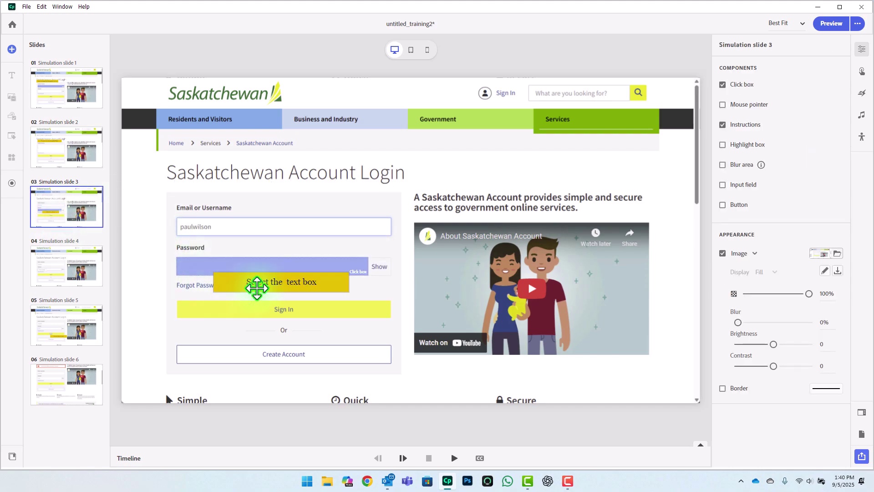
drag(239, 288, 198, 190)
drag(301, 186, 394, 187)
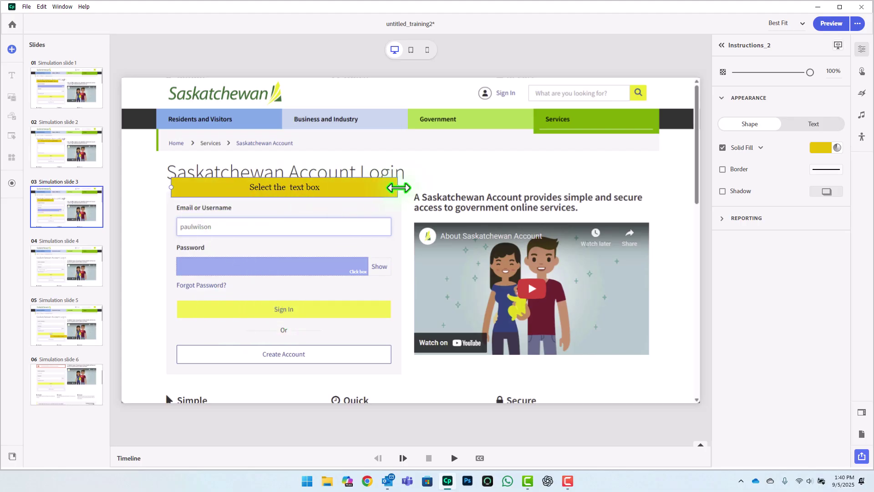
Step: Reword the caption to 'Select the Password field.' with Password bold, placed below the Password field
double_click(295, 190)
text(Click)
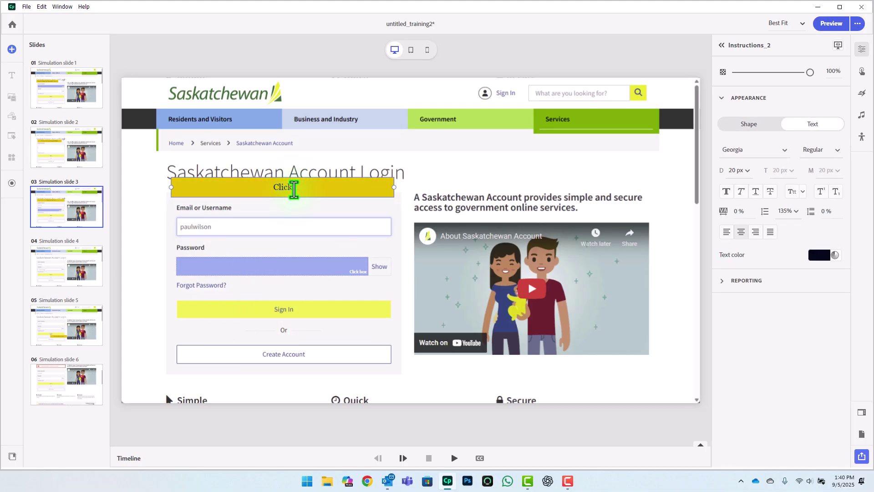
key(BackSpace)
key(BackSpace)
key(BackSpace)
key(BackSpace)
key(BackSpace)
text(Select the)
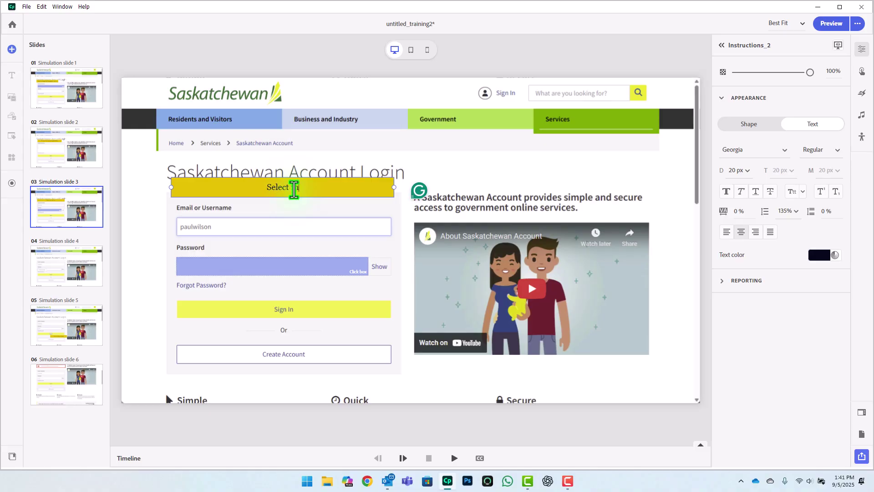
text( Password field.)
mouse_move(295, 190)
mouse_down()
mouse_move(281, 187)
mouse_move(297, 187)
mouse_up()
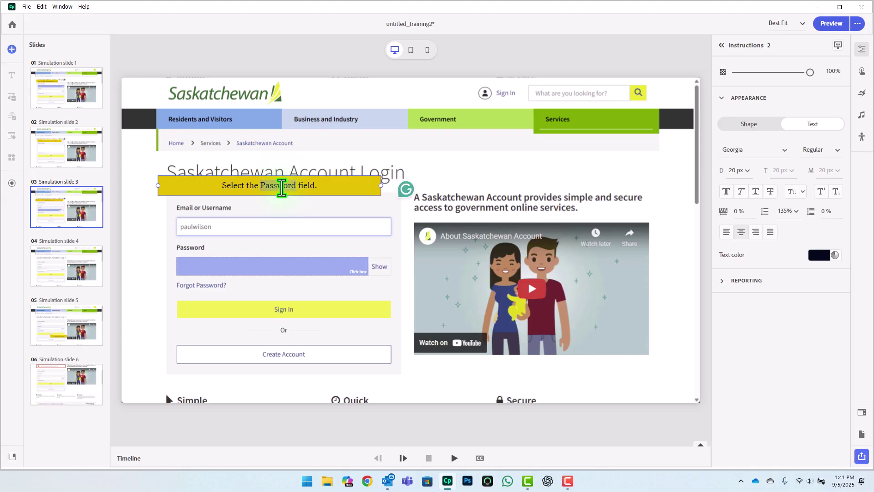
click(726, 191)
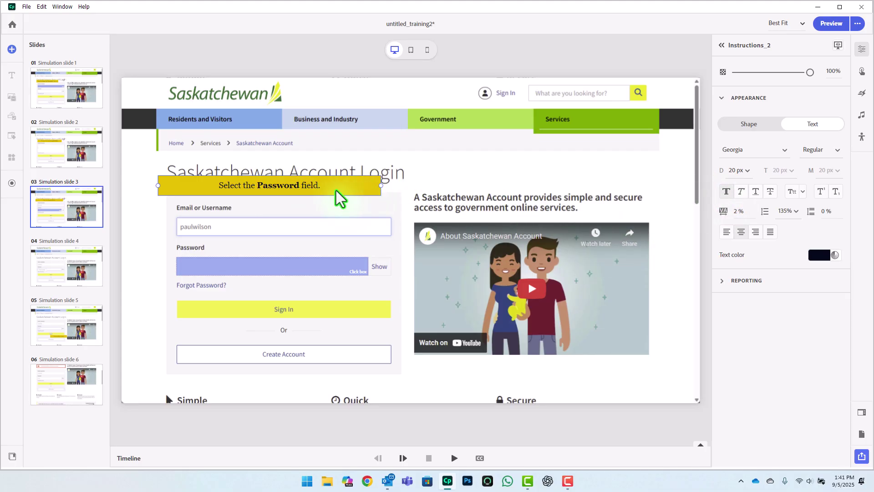
drag(199, 192, 213, 300)
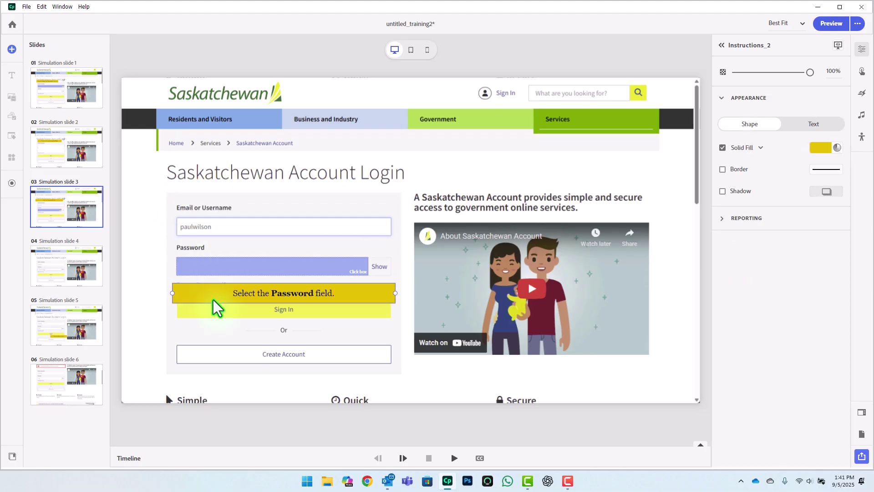
Step: On slide 4, remove the password field's border and placeholder text, and widen it across the Password box
click(73, 257)
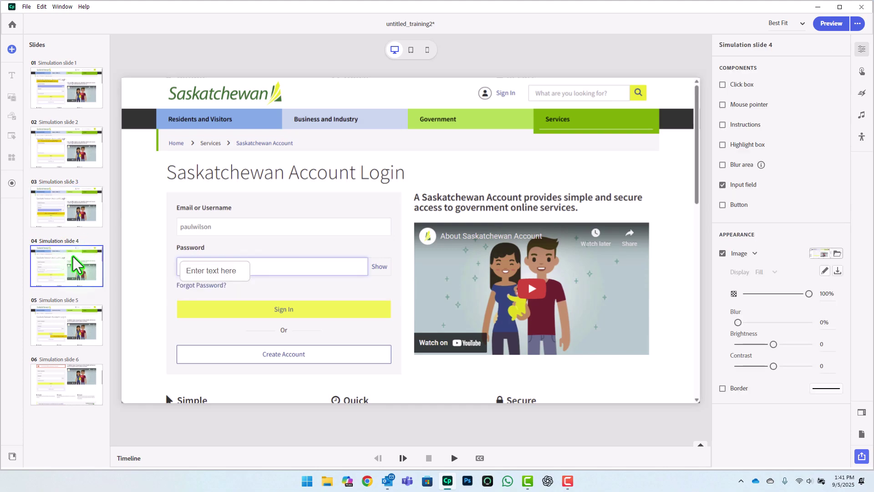
click(236, 270)
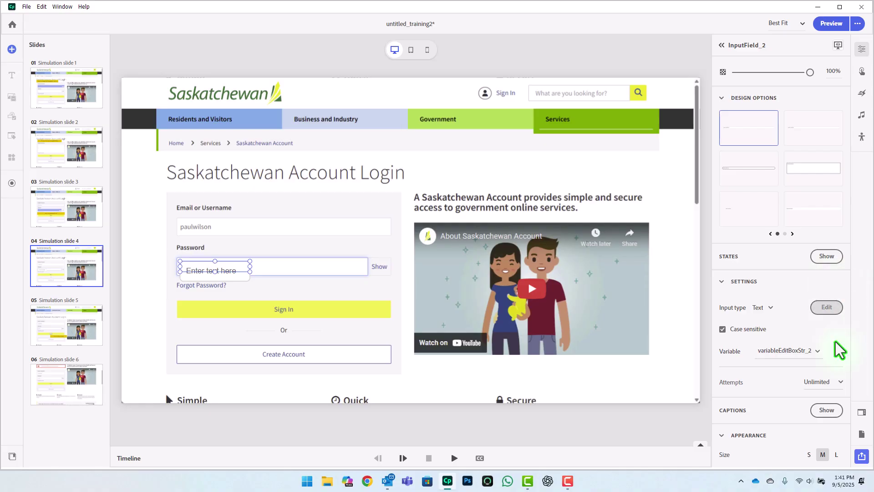
scroll(838, 347, down, 3)
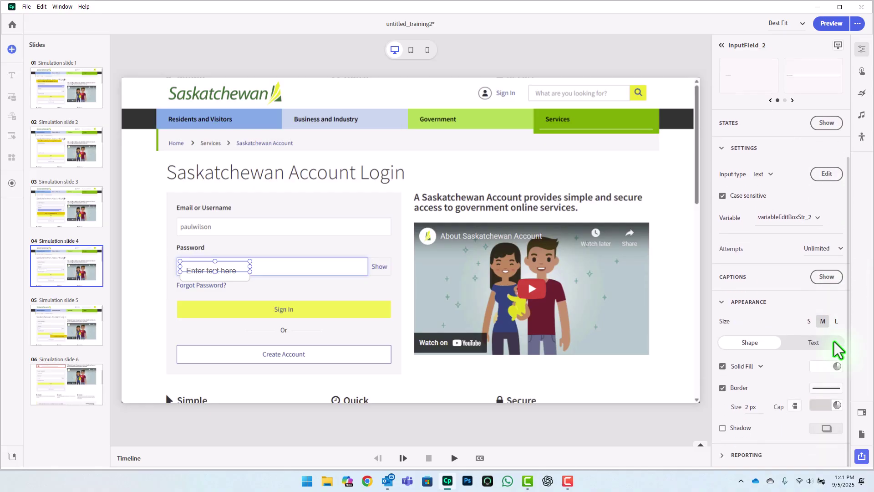
click(722, 387)
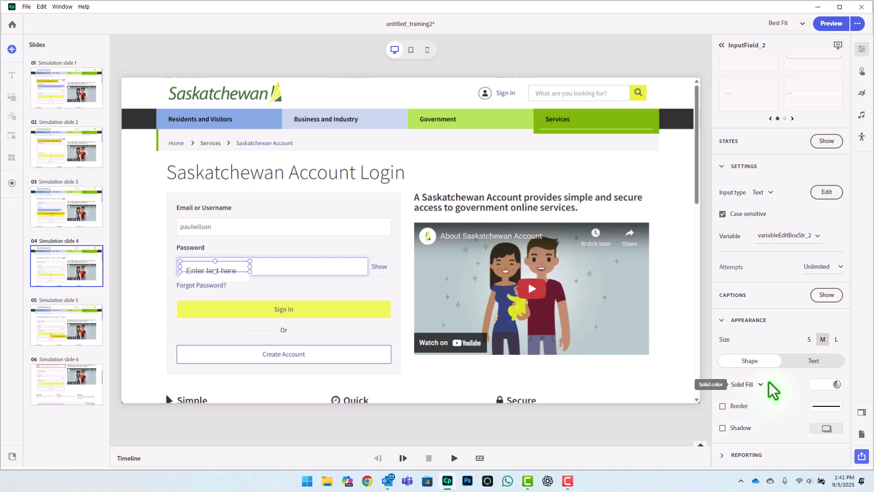
click(815, 362)
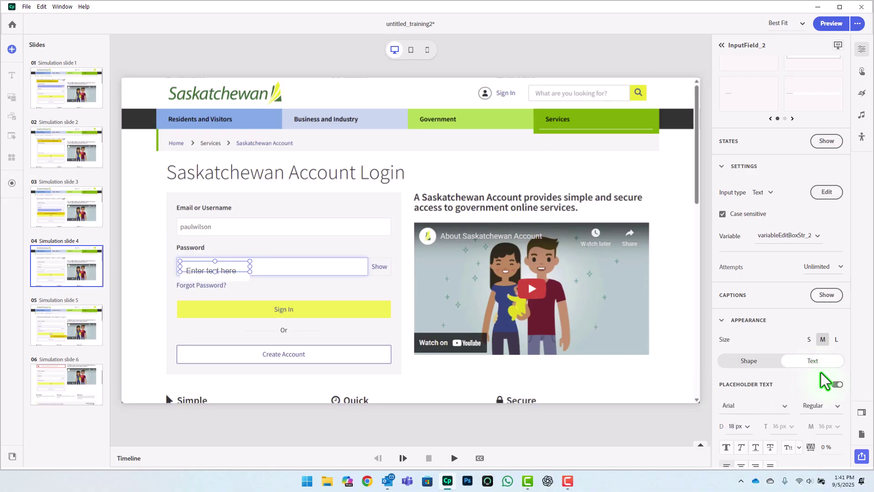
click(836, 384)
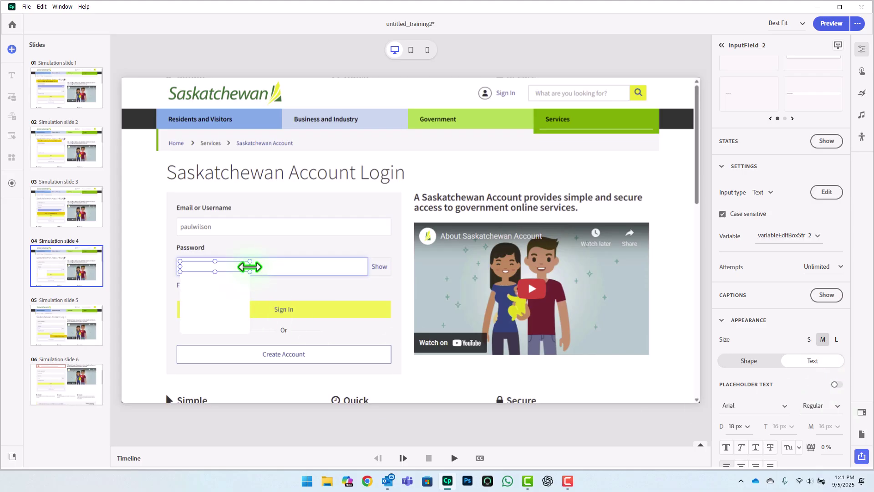
drag(250, 262, 368, 272)
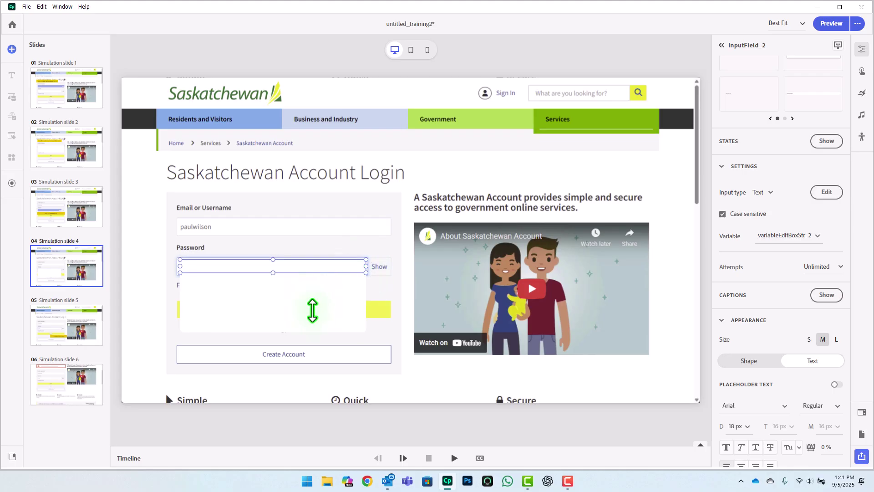
click(757, 362)
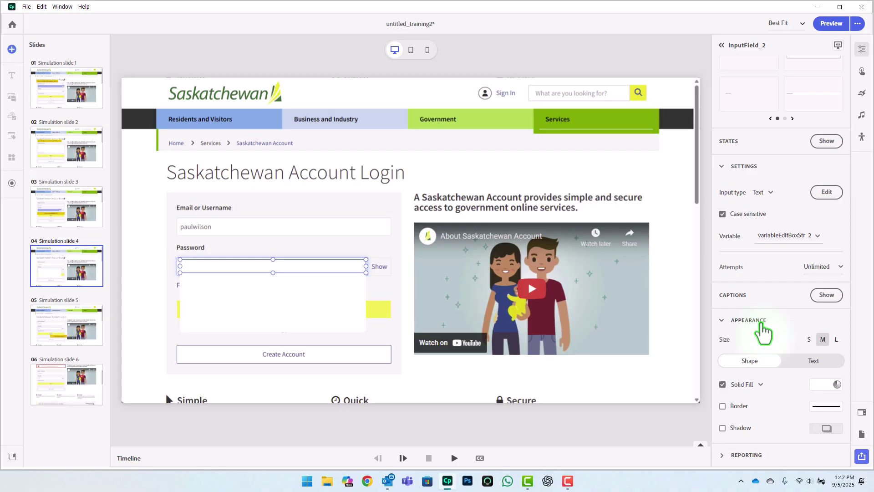
Step: Set slide 4's field input type to Password and add the expected password as its accepted answer
click(827, 192)
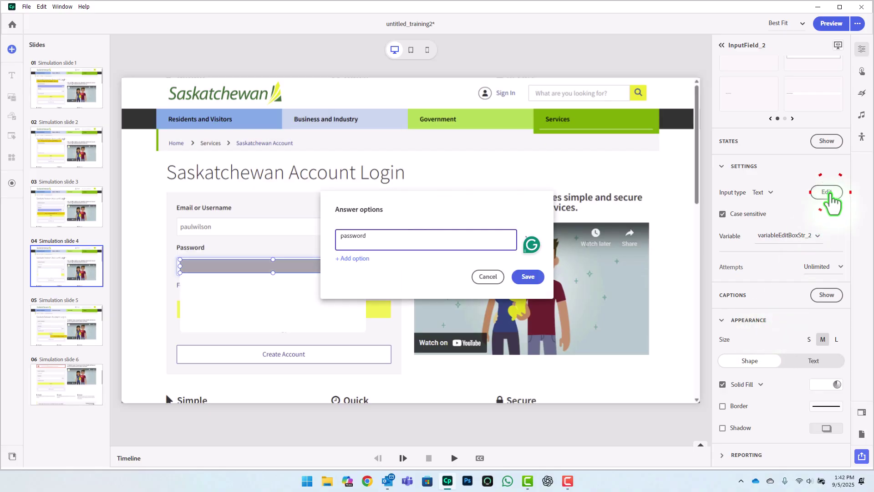
click(488, 277)
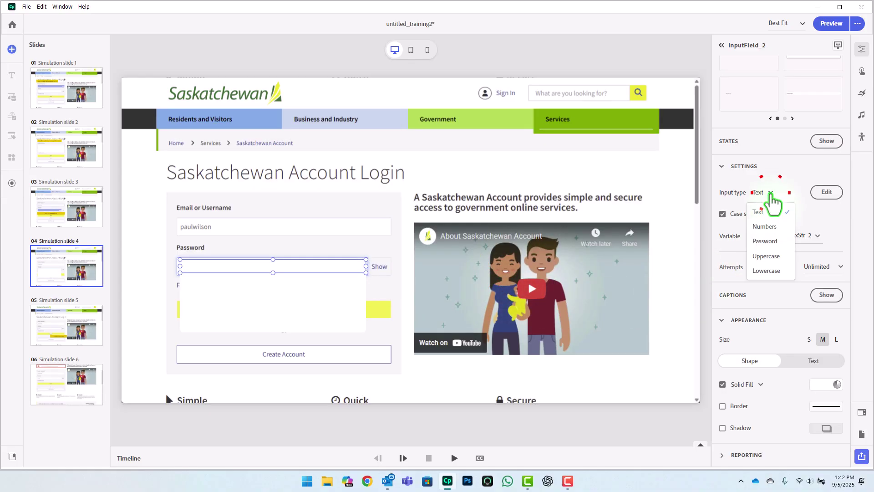
click(774, 238)
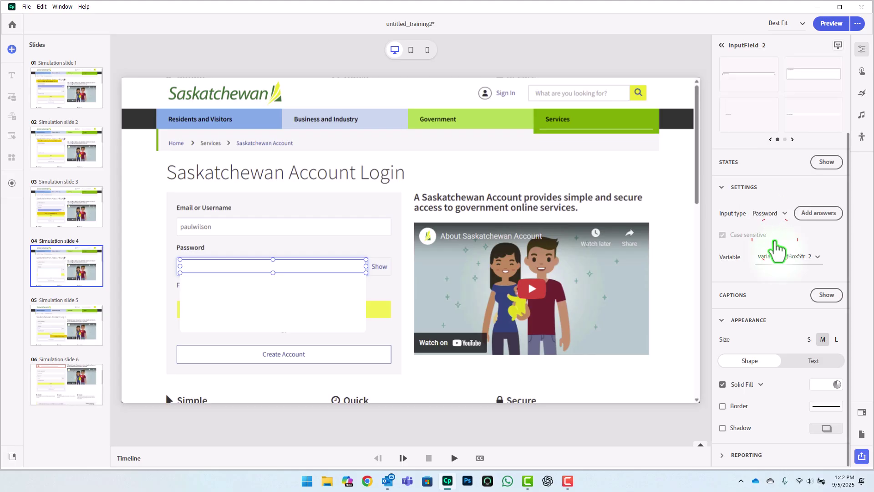
click(825, 215)
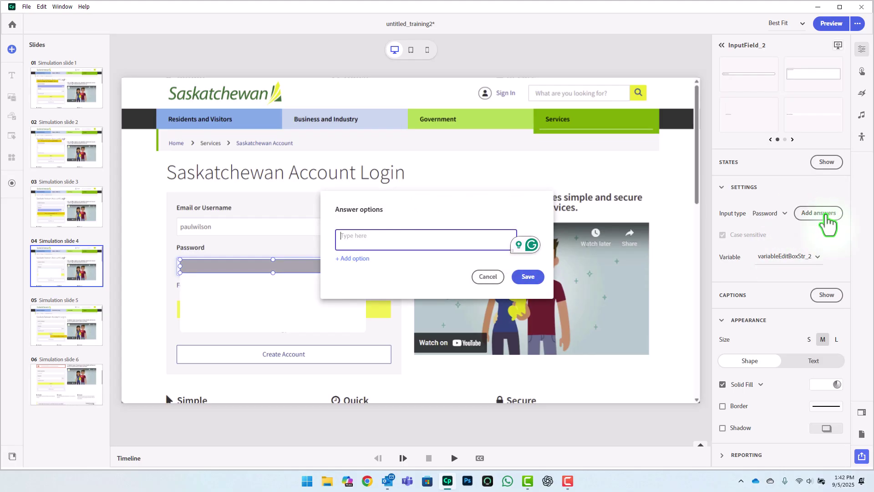
text(password)
key(Return)
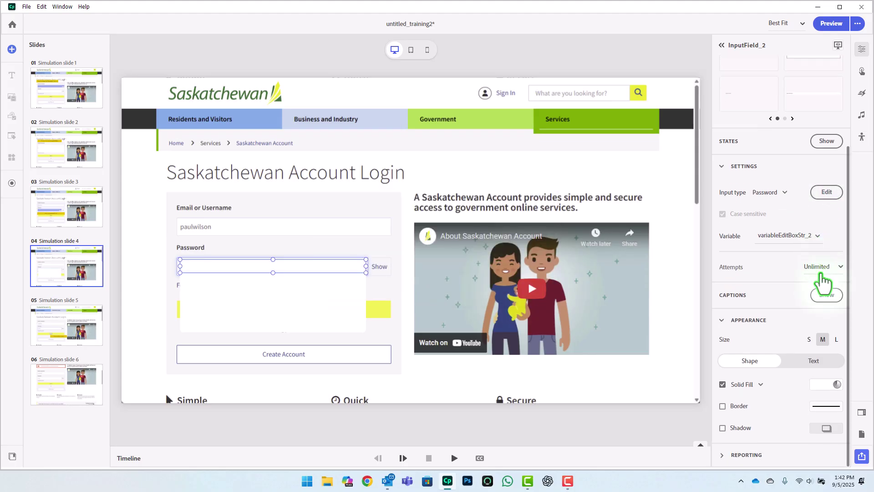
click(811, 362)
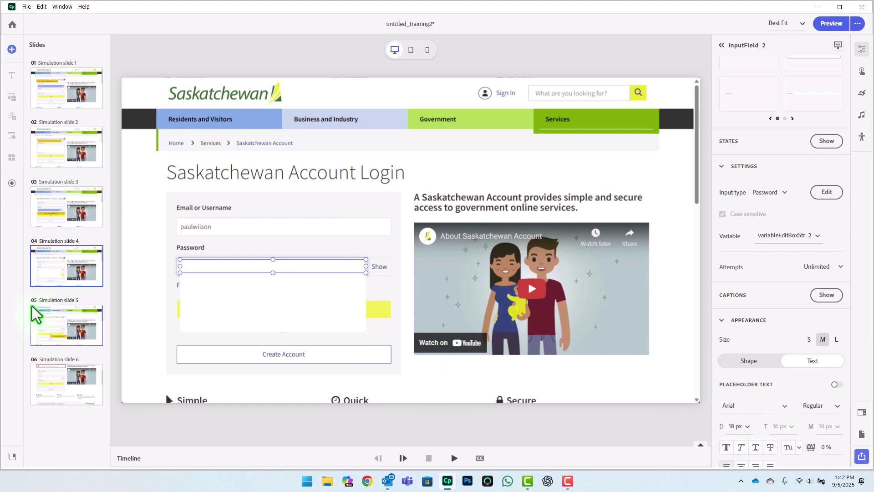
Step: On slide 5, move the caption below Sign In and retype it as 'Click on the Sign In button.'
click(55, 318)
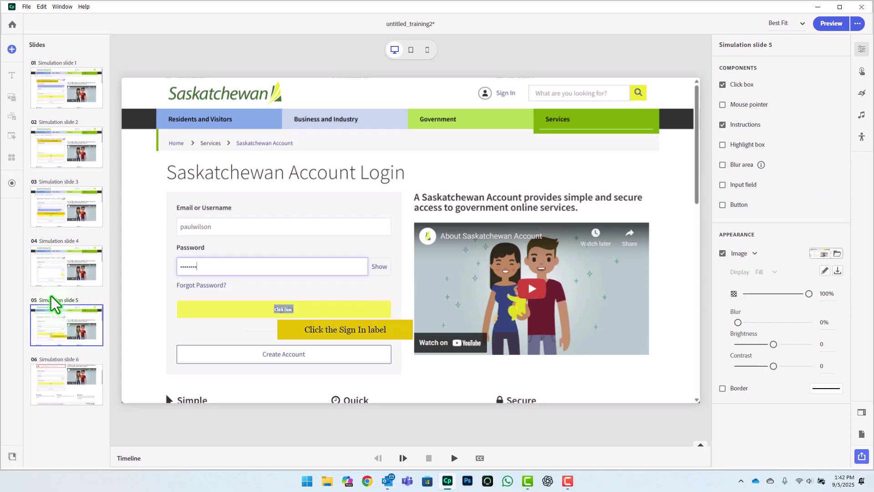
click(319, 330)
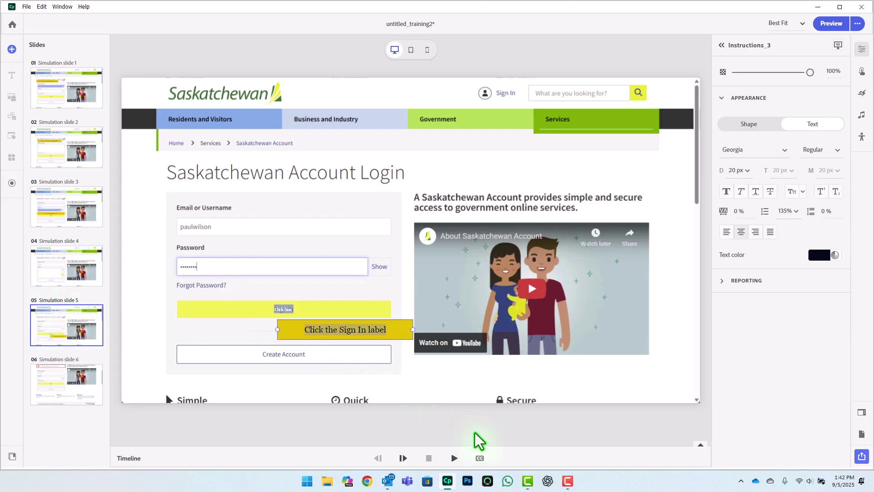
click(282, 309)
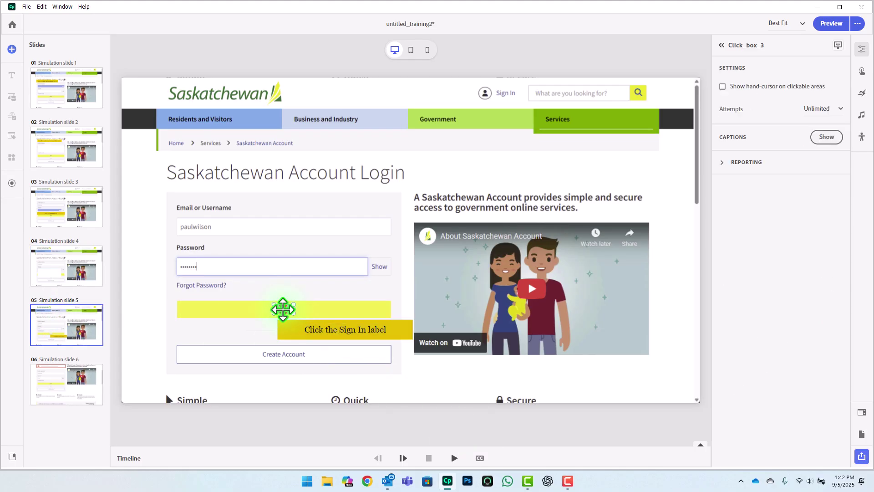
click(342, 331)
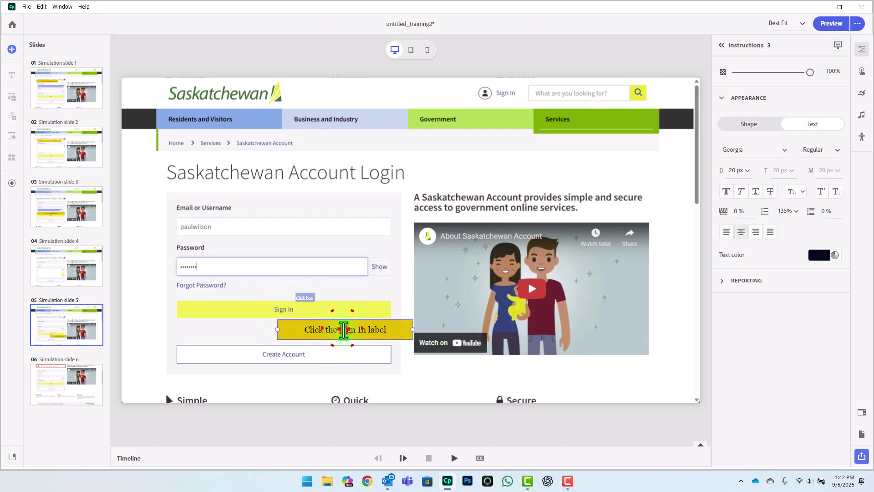
drag(386, 328, 324, 326)
double_click(324, 326)
text(Click on the Sign In button.)
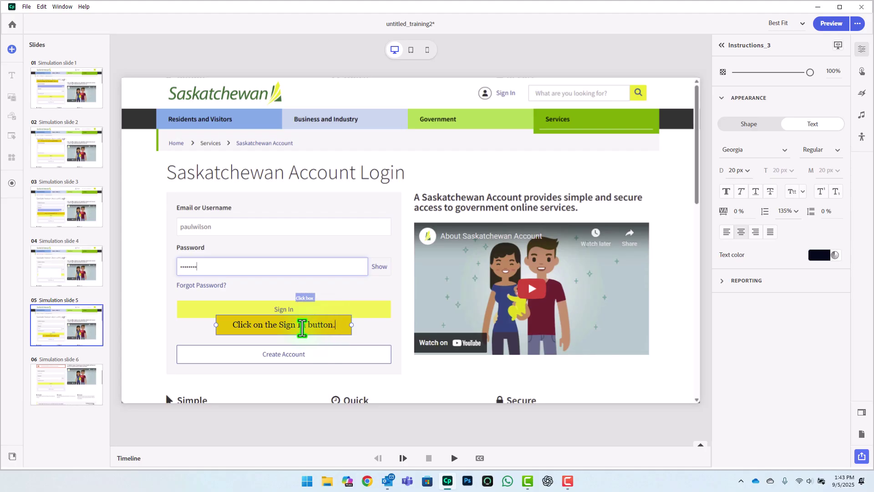
Step: Bold 'Sign In' in the caption and move the caption further down
double_click(302, 325)
key(ctrl+b)
drag(284, 328, 306, 324)
key(ctrl+b)
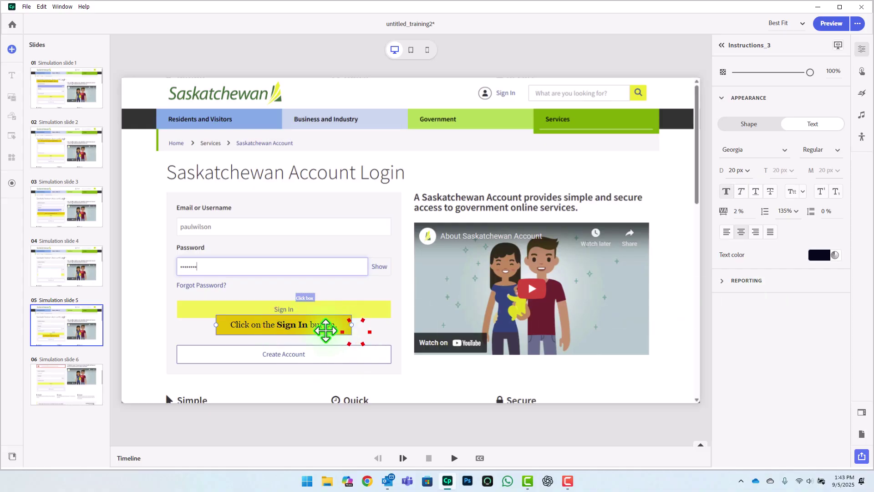
drag(310, 331, 390, 335)
Step: Resize the click box to cover the whole Sign In button
click(310, 299)
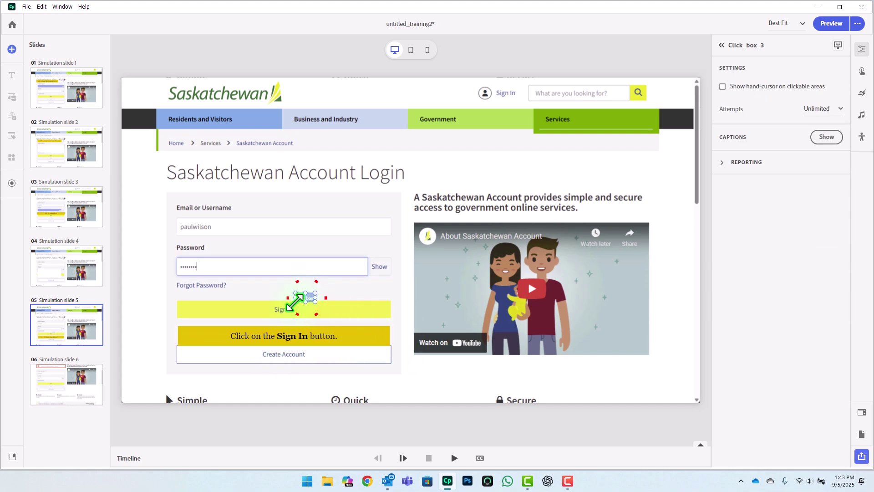
drag(296, 302, 177, 320)
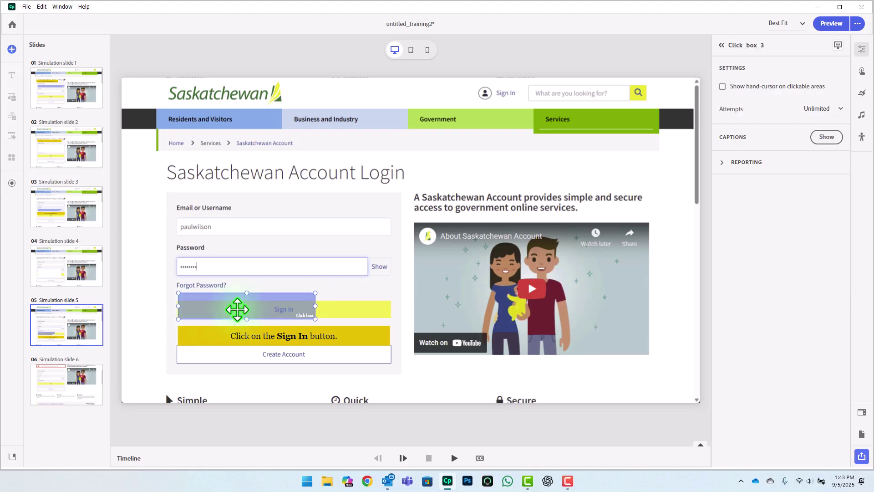
drag(316, 292, 392, 300)
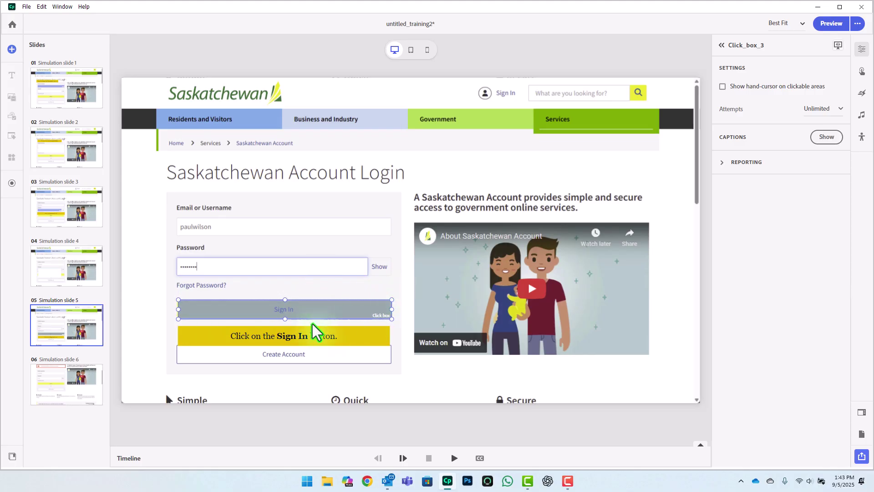
drag(179, 317, 178, 318)
click(58, 387)
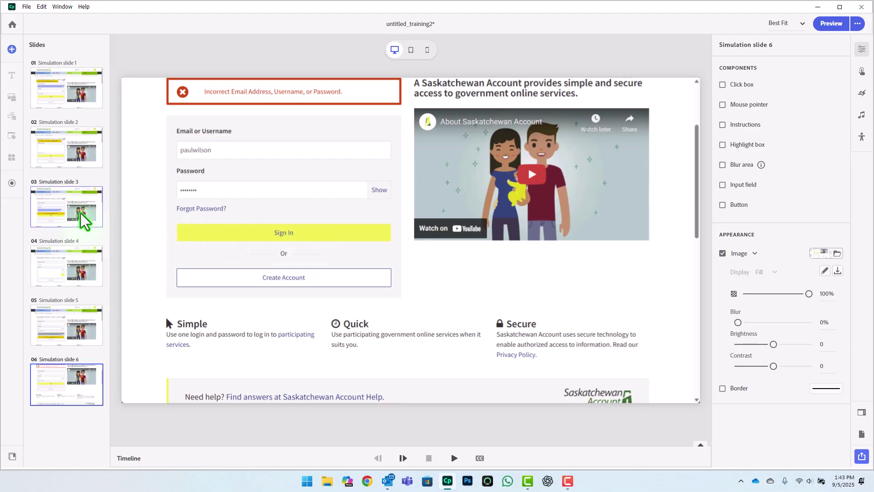
Step: Save slide 1's clean background image to the Desktop
click(89, 96)
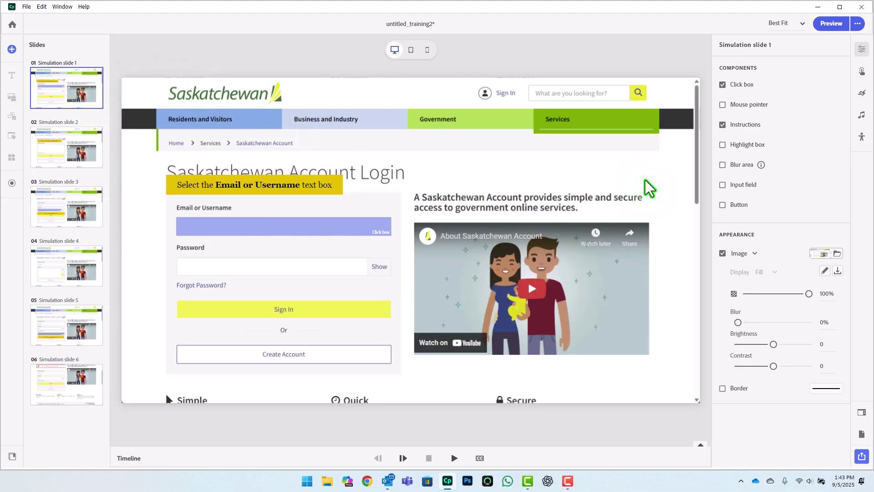
click(838, 272)
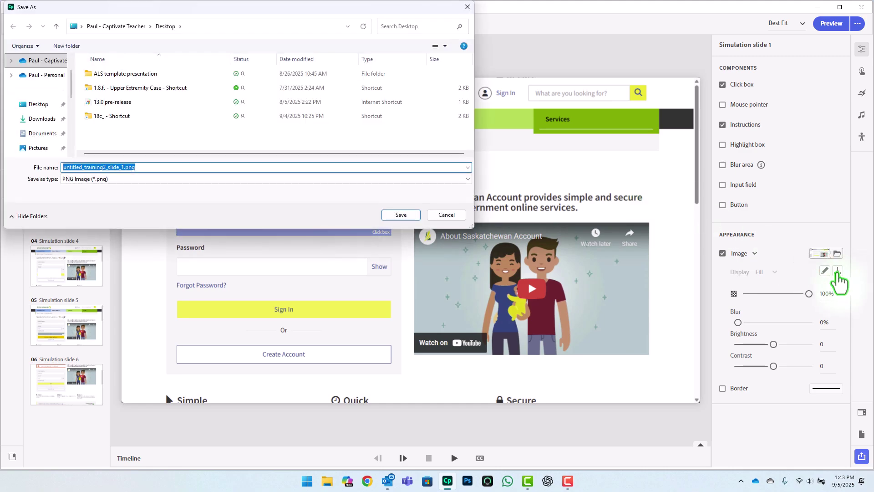
click(39, 104)
click(405, 215)
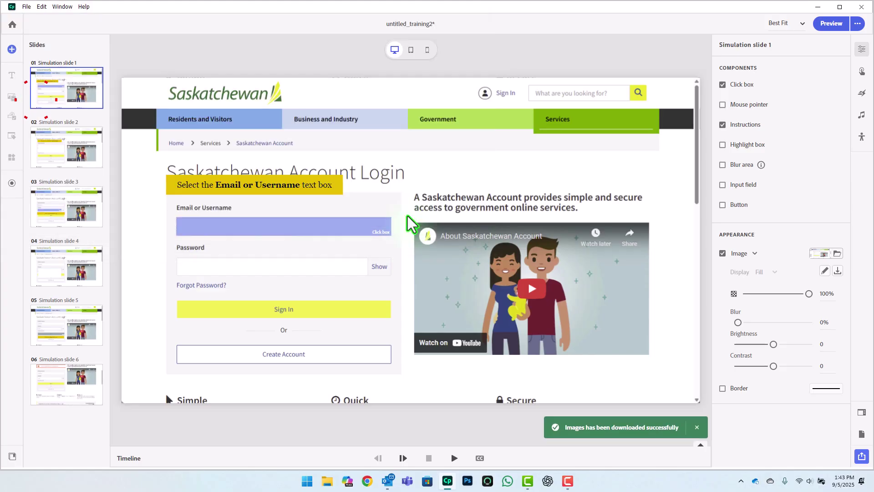
Step: Replace slide 6's background with the saved slide 1 image
click(72, 376)
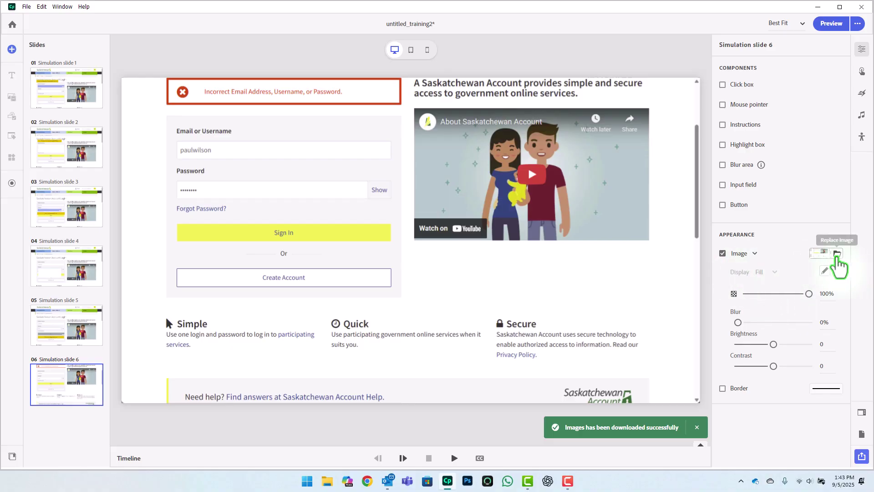
click(838, 254)
click(853, 235)
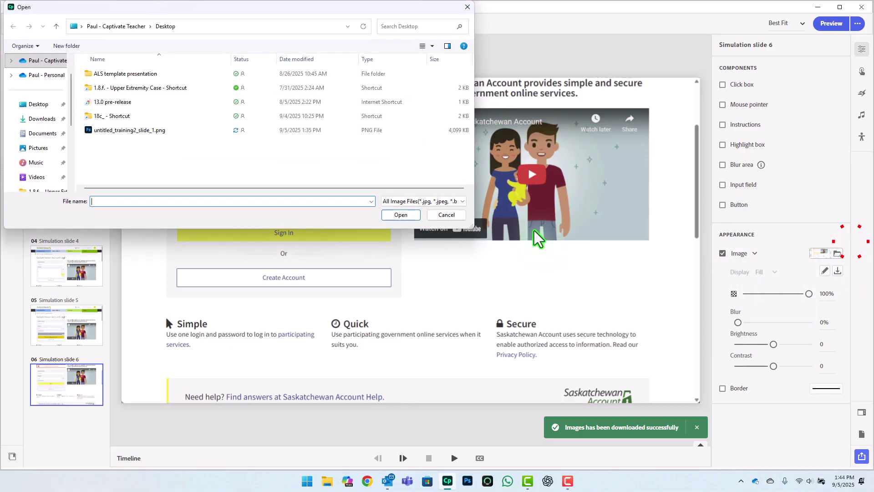
double_click(147, 130)
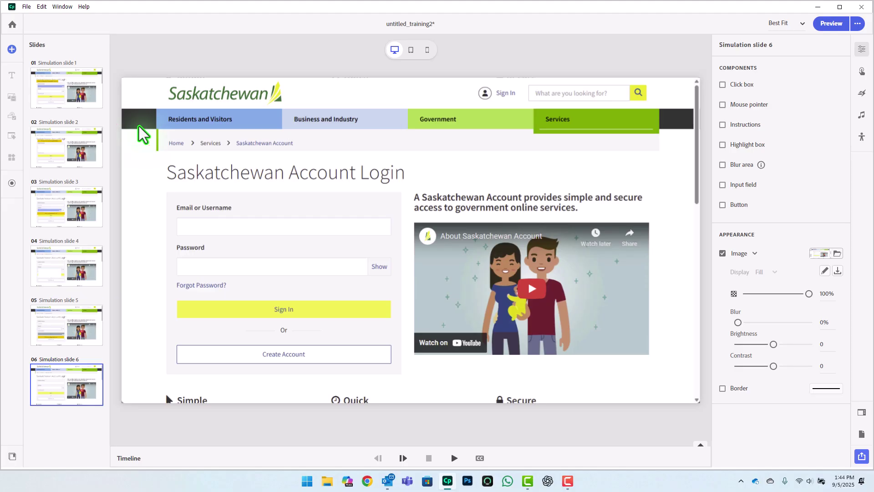
click(56, 312)
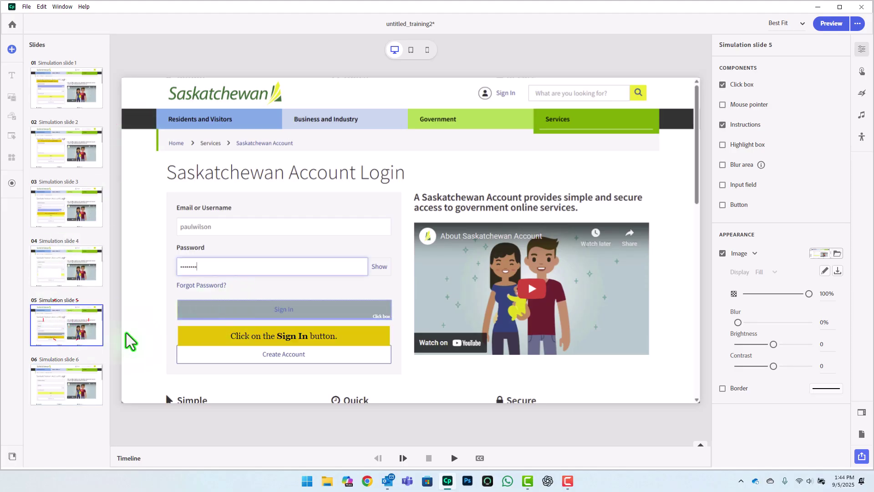
Step: On slide 6, set the background image opacity to 50%
click(72, 392)
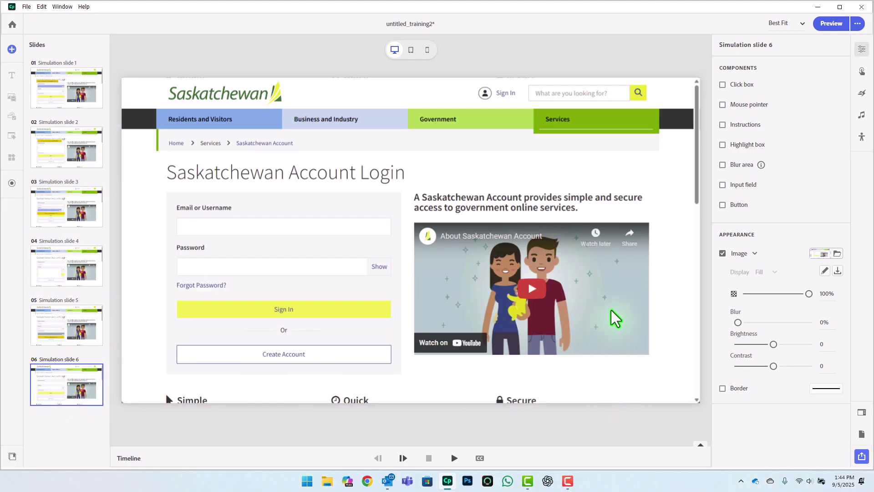
click(824, 294)
text(80)
key(Return)
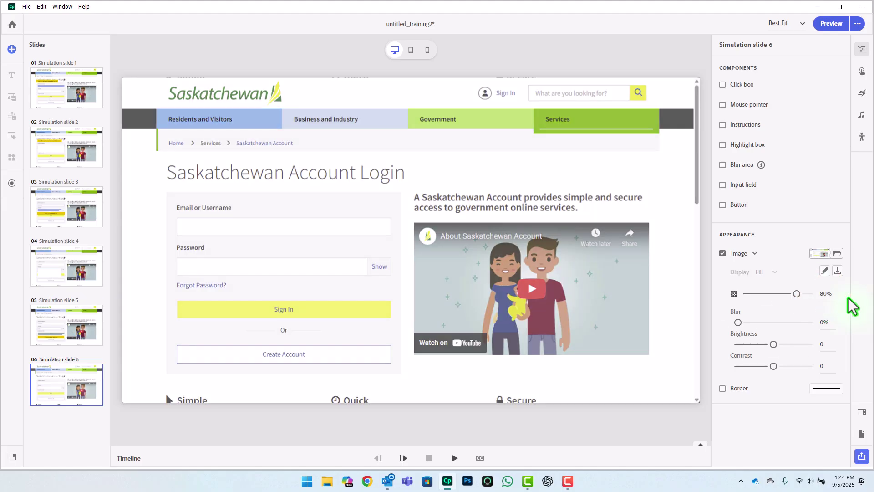
click(828, 294)
text(50)
key(Return)
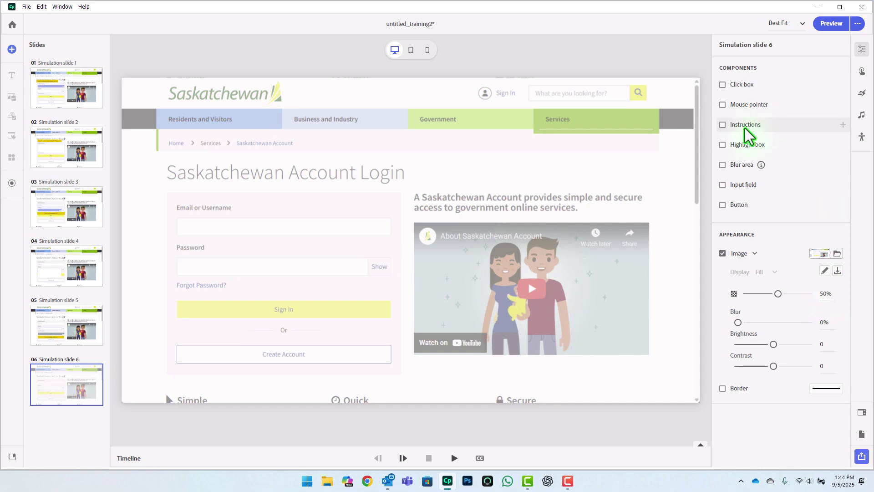
Step: Add a caption congratulating the user on logging in and telling them to press Exit, with Exit bold
click(722, 125)
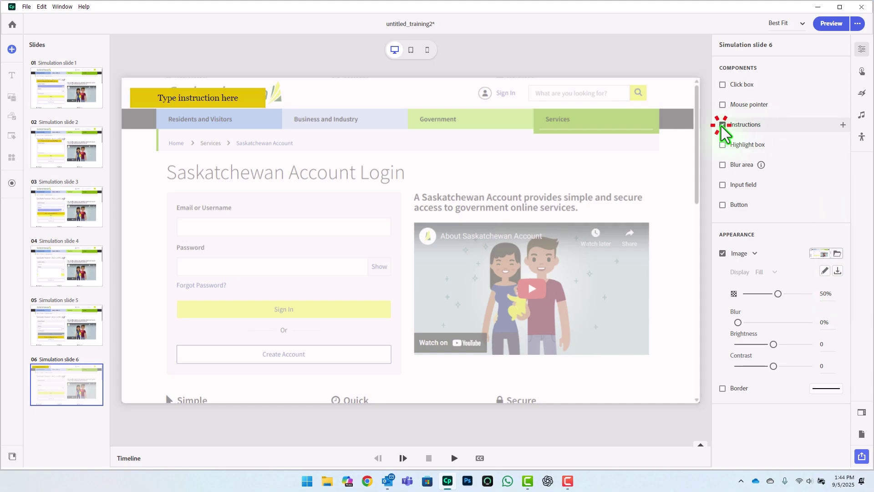
click(212, 97)
text(Con)
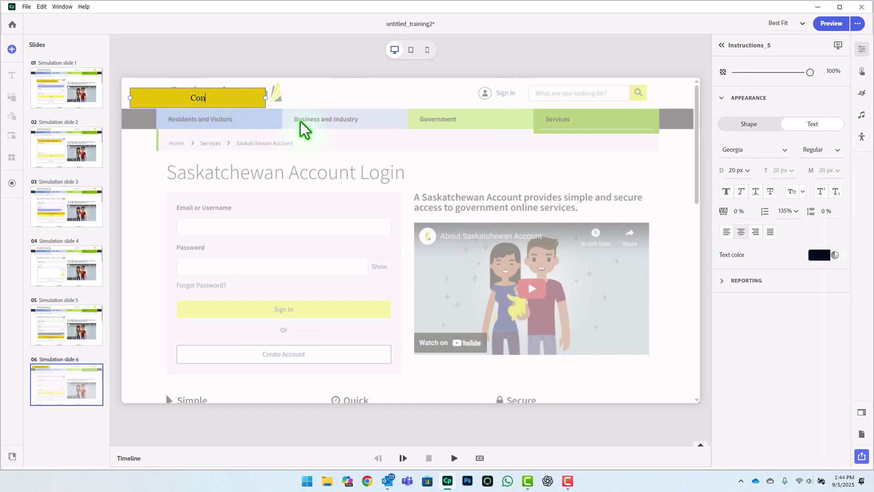
text(gratulations. You have)
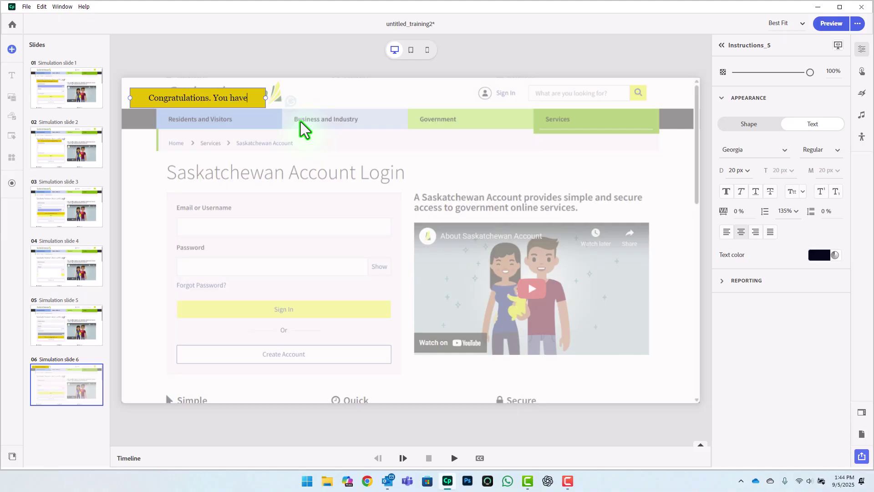
text( successfu)
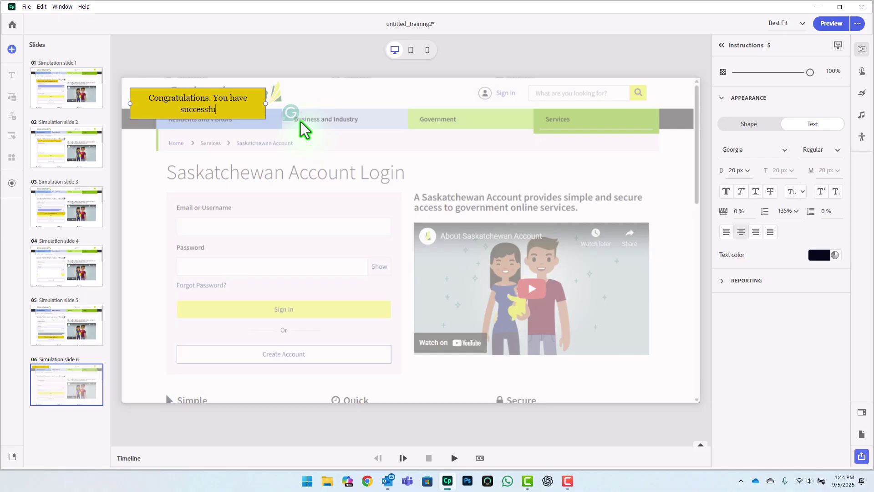
text(lly logged into your)
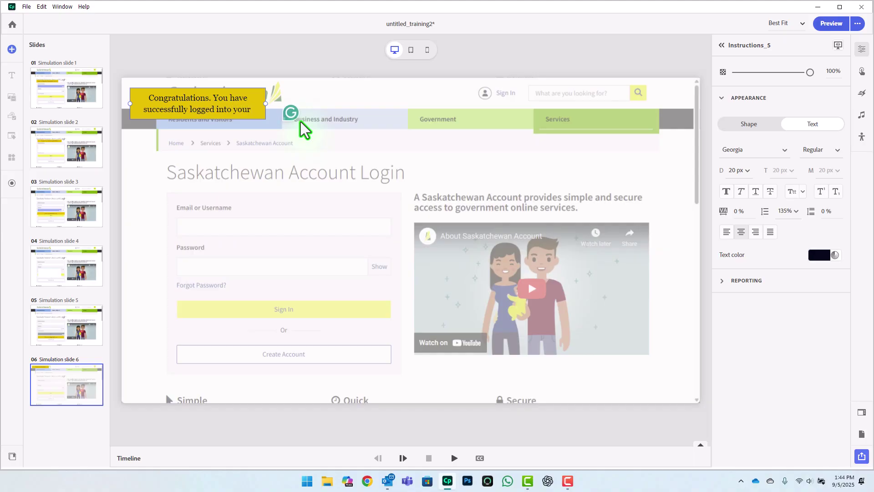
text( account.)
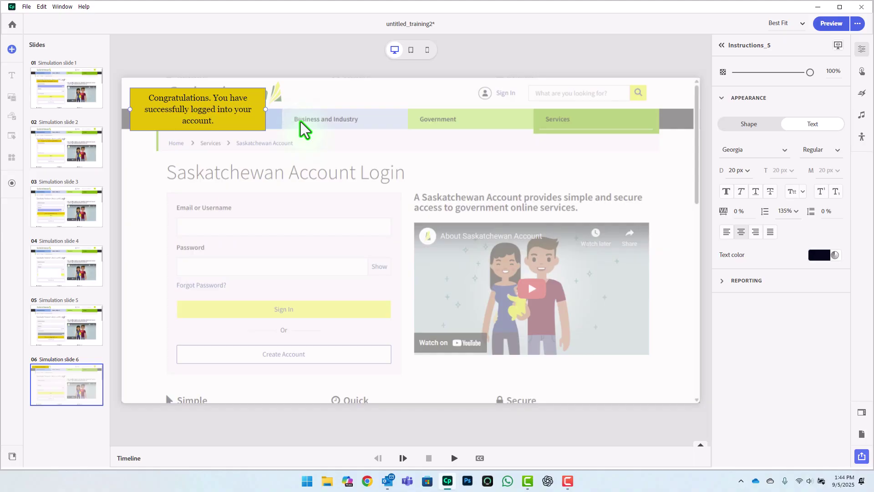
text( Press the Exit button to)
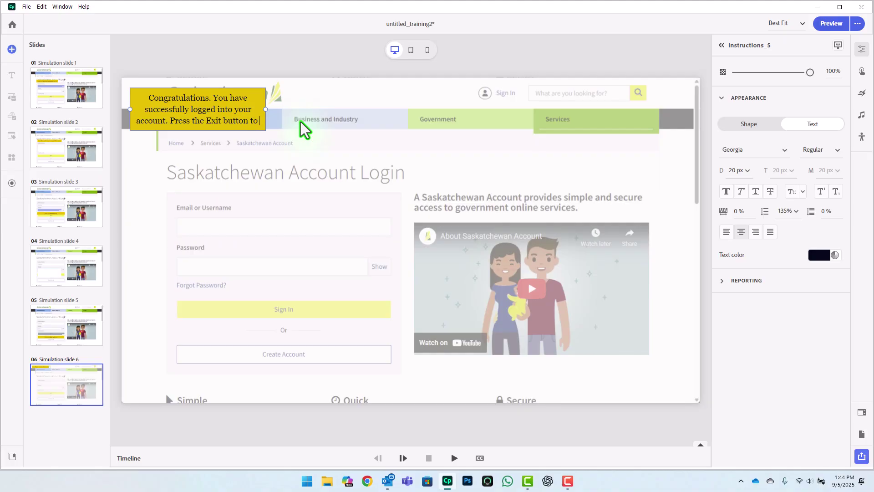
text( leave t)
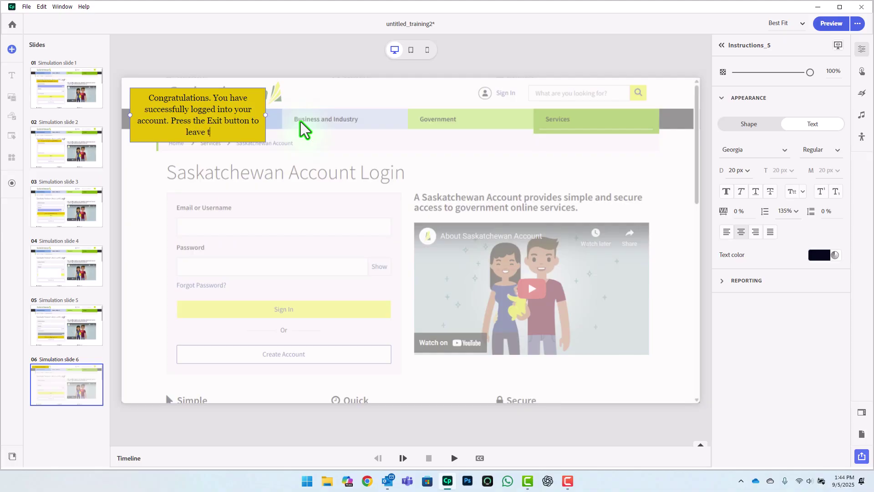
text(his course.)
double_click(214, 121)
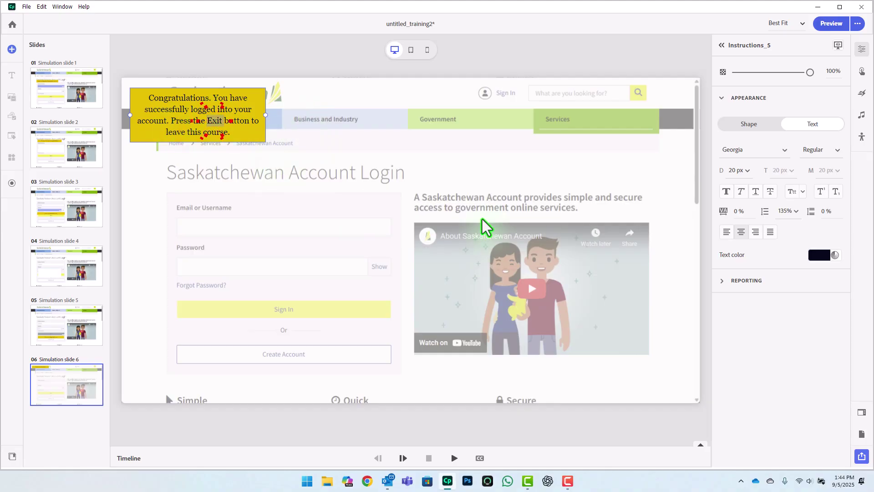
click(726, 191)
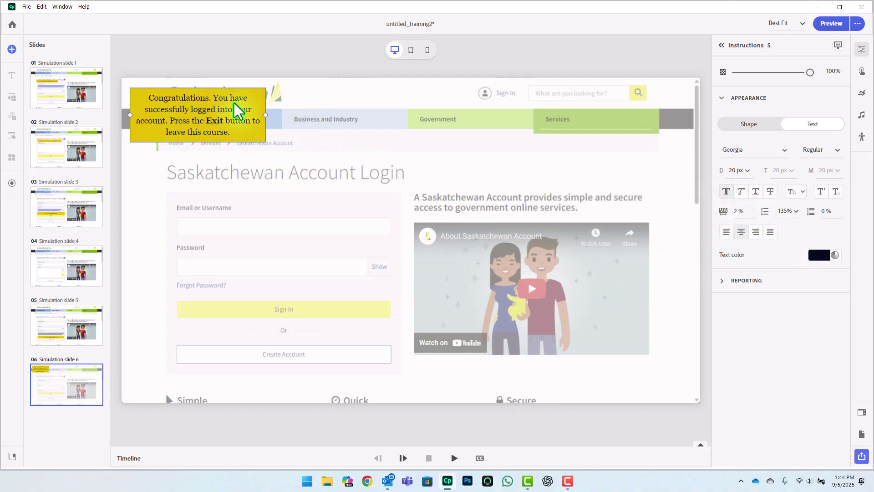
Step: Widen the congratulations caption and move it onto the video near the slide centre
drag(245, 95, 275, 195)
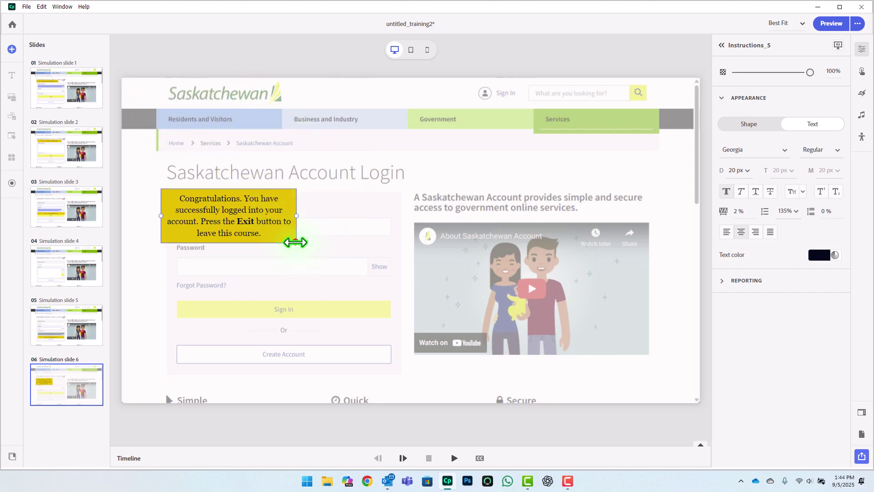
drag(295, 243, 417, 239)
drag(392, 209, 504, 245)
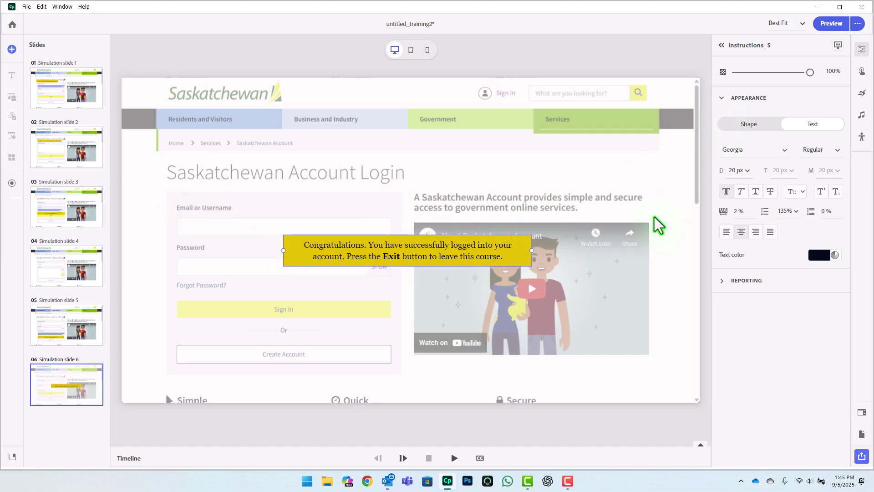
Step: Add a plain purple button to slide 6 labelled EXIT
click(67, 383)
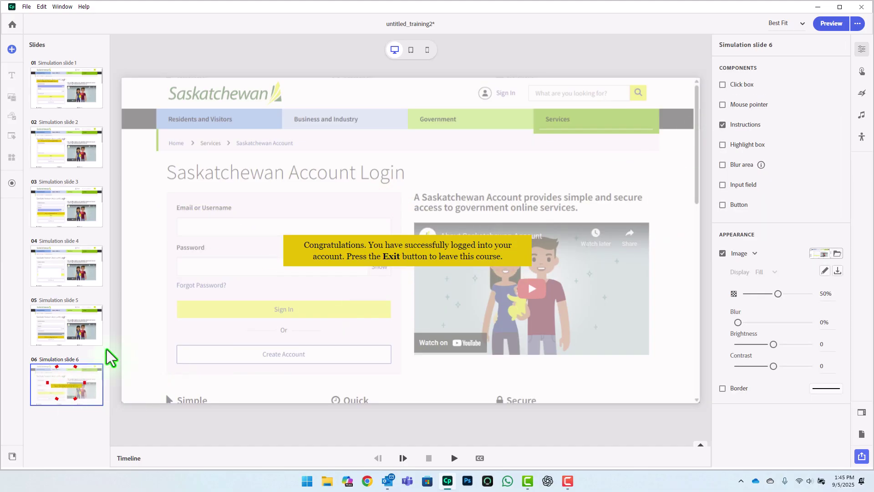
click(723, 205)
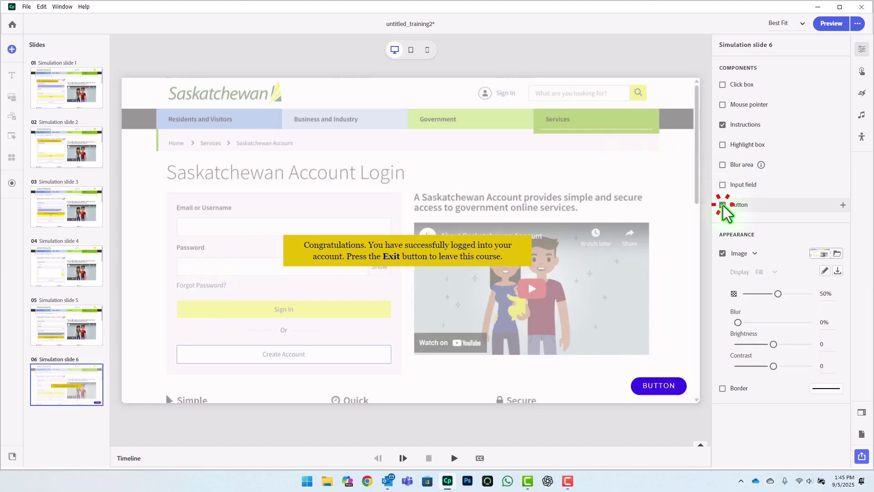
click(660, 387)
click(660, 387)
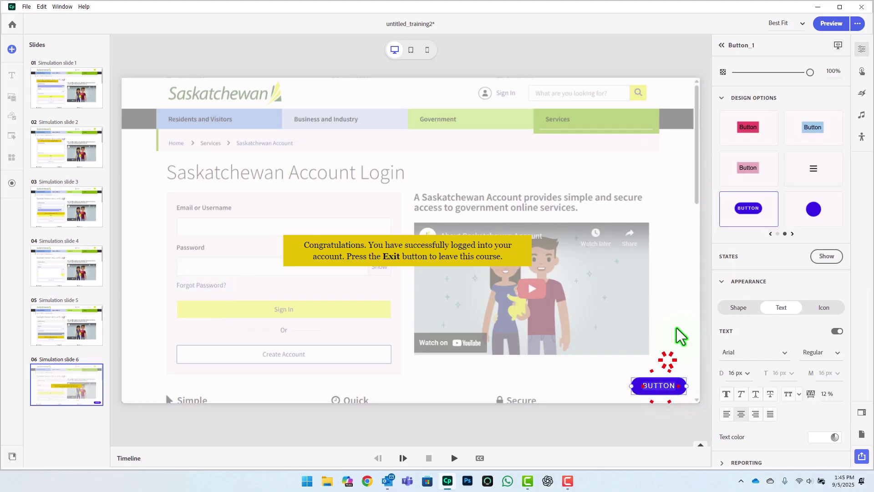
click(778, 234)
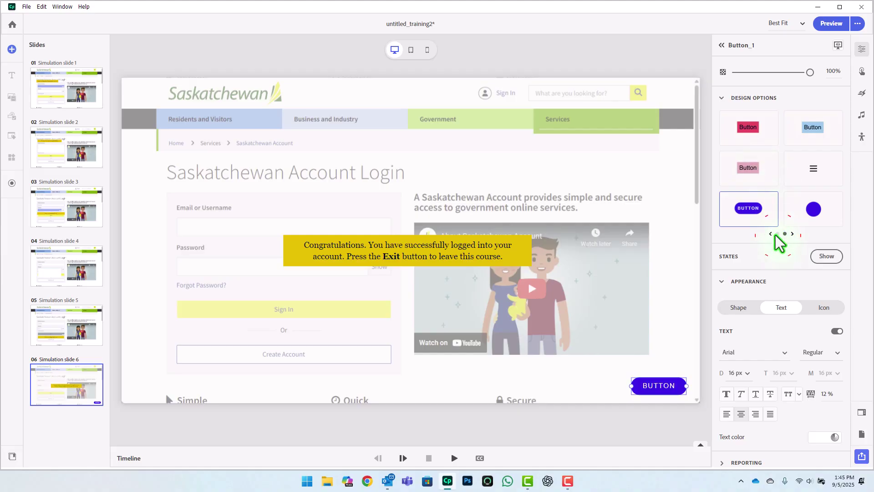
click(777, 233)
click(747, 128)
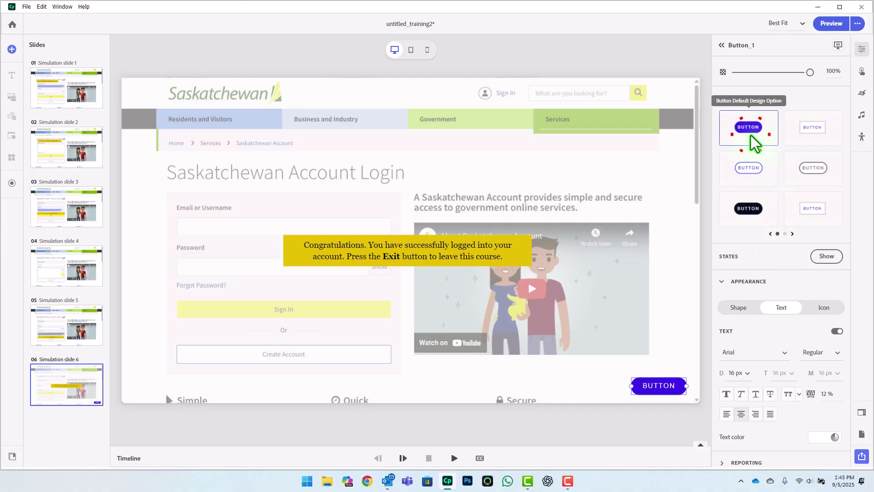
double_click(660, 388)
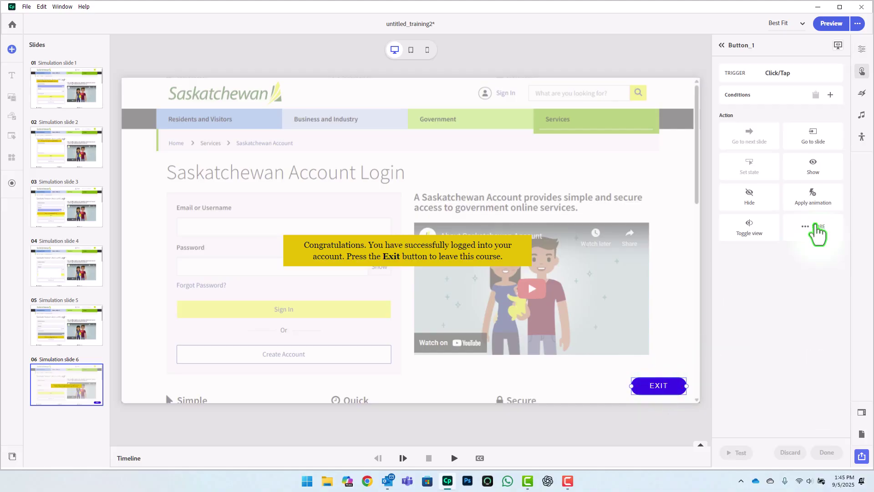
Step: Set the EXIT button's click action to Exit course
click(817, 230)
scroll(815, 332, down, 5)
scroll(779, 364, down, 2)
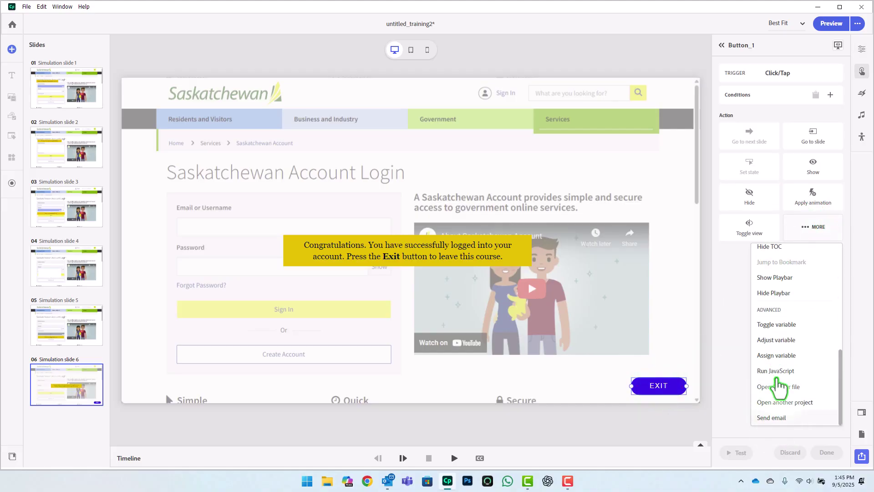
click(774, 312)
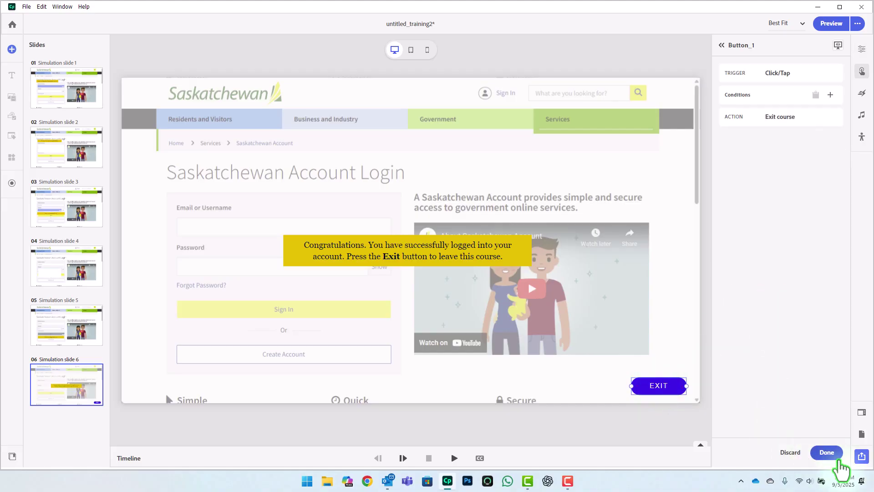
click(835, 452)
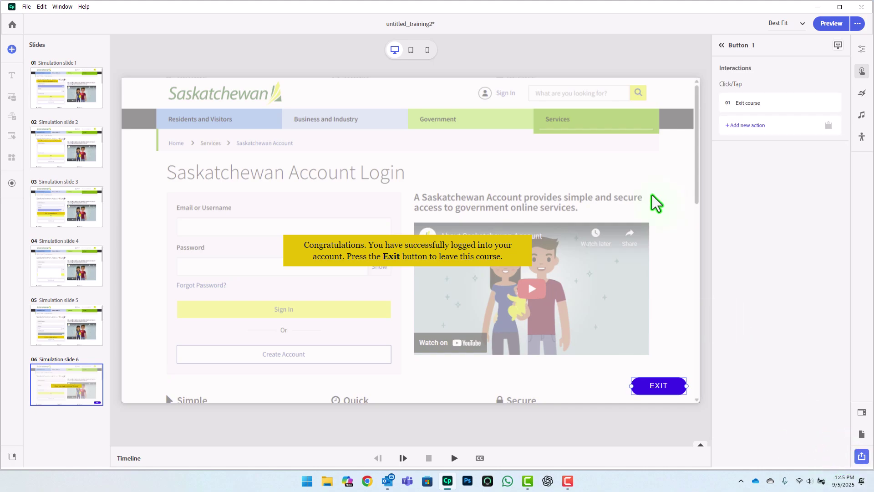
click(64, 75)
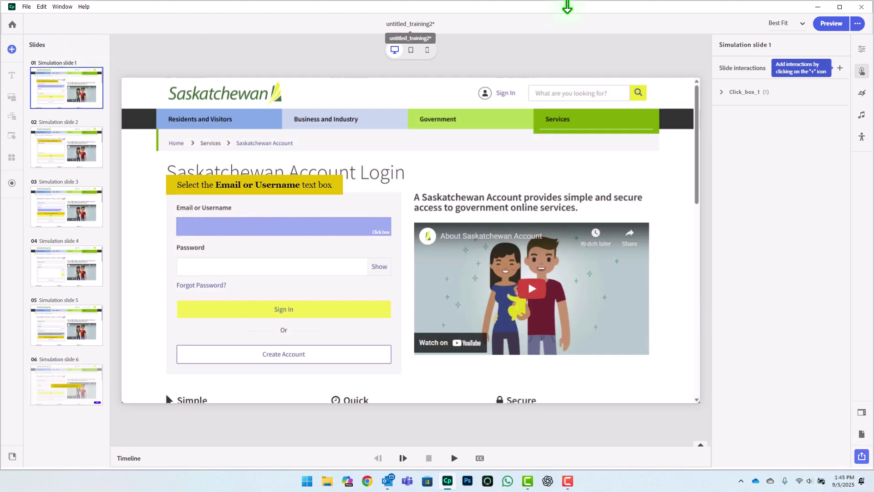
Step: Preview the simulation, enter the password and sign in to reach the congratulations slide
click(831, 23)
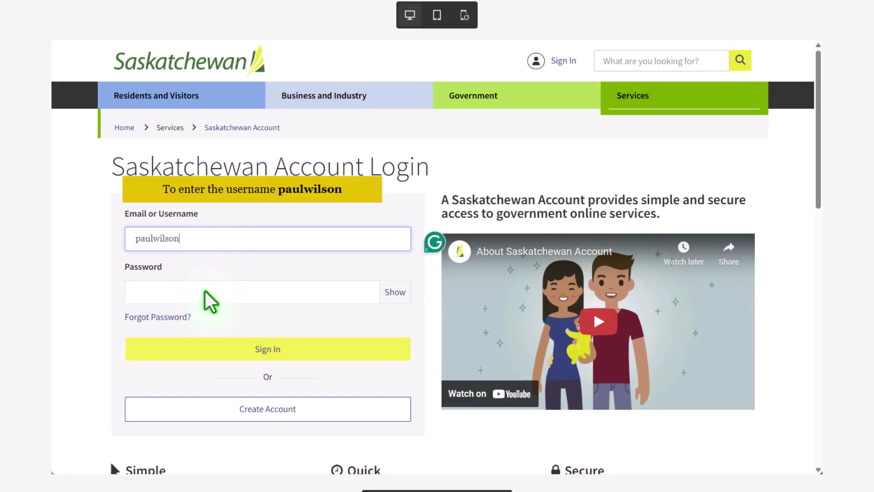
click(156, 291)
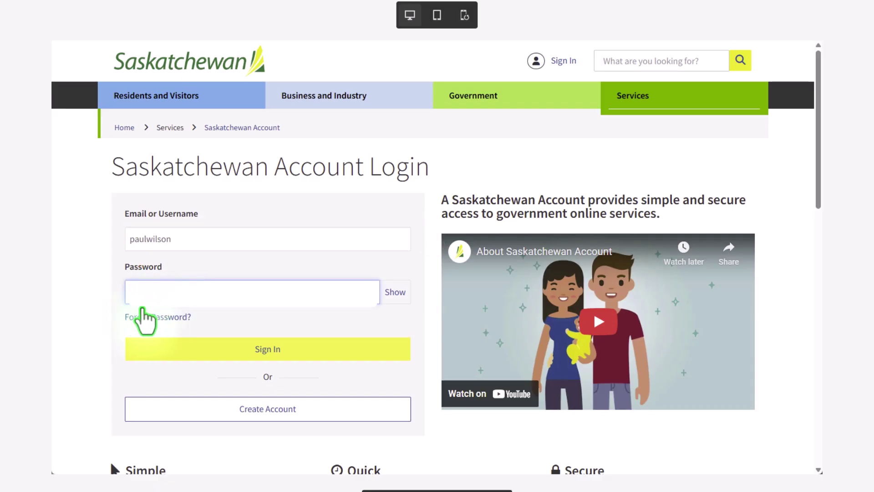
click(163, 293)
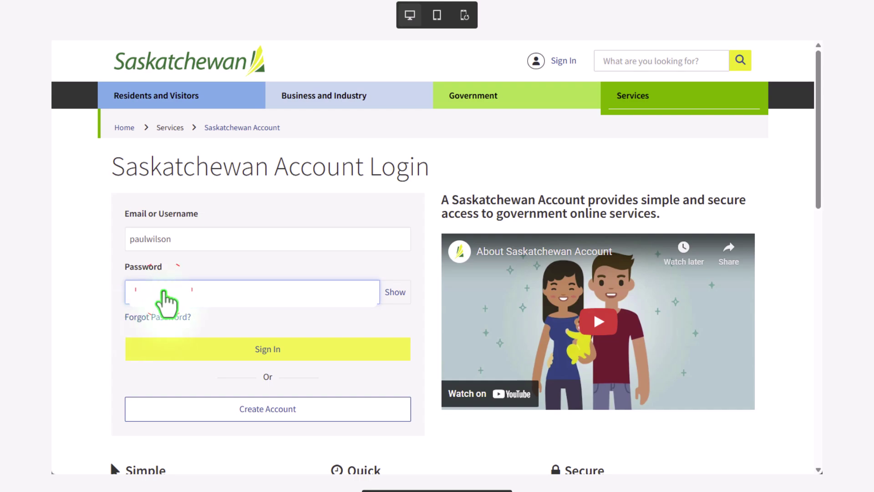
text(••••••••)
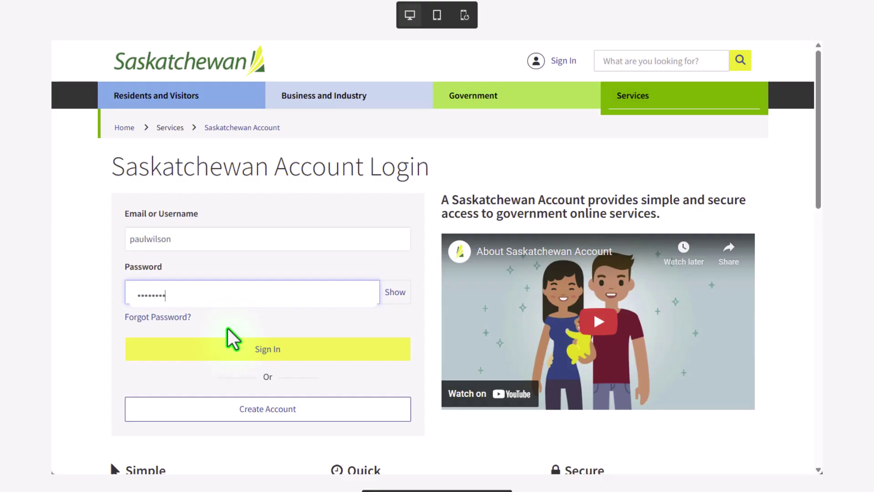
click(268, 348)
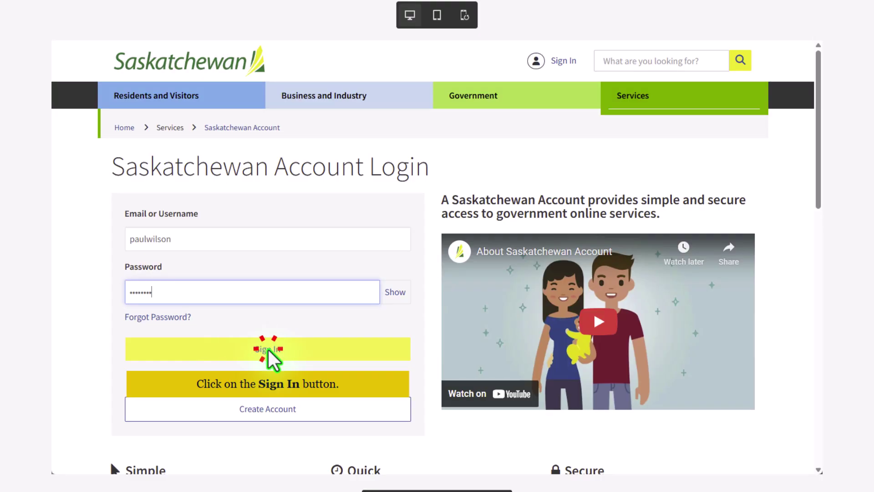
click(269, 349)
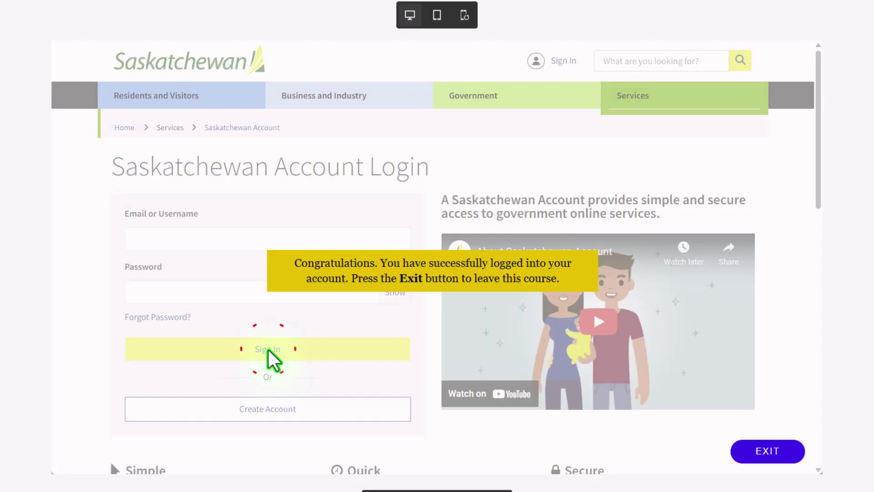